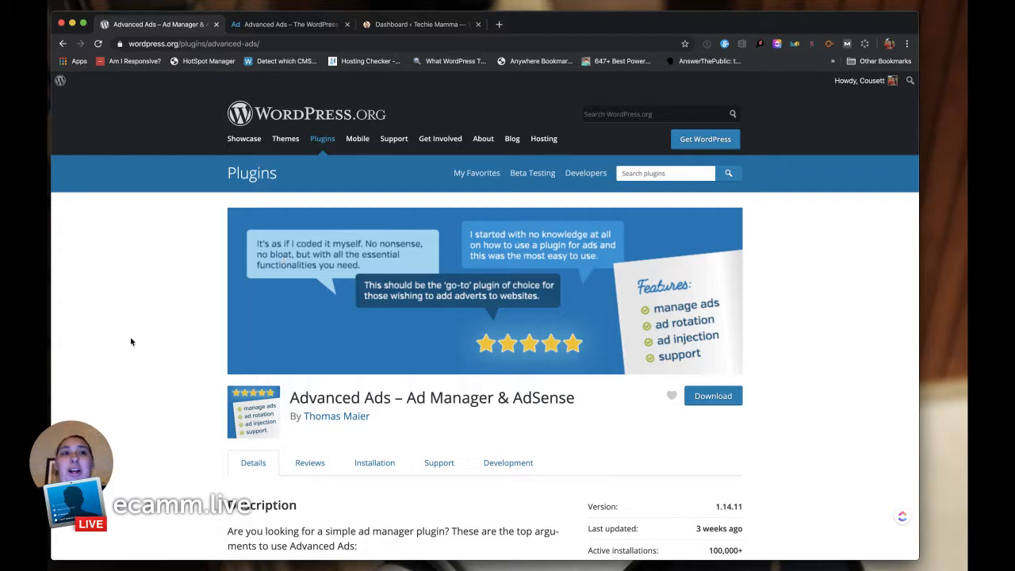
# Review the description, plugin details and ratings of the Advanced Ads plugin on its WordPress.org page.
pyautogui.scroll(-1, 146, 354)
pyautogui.scroll(-2, 146, 354)
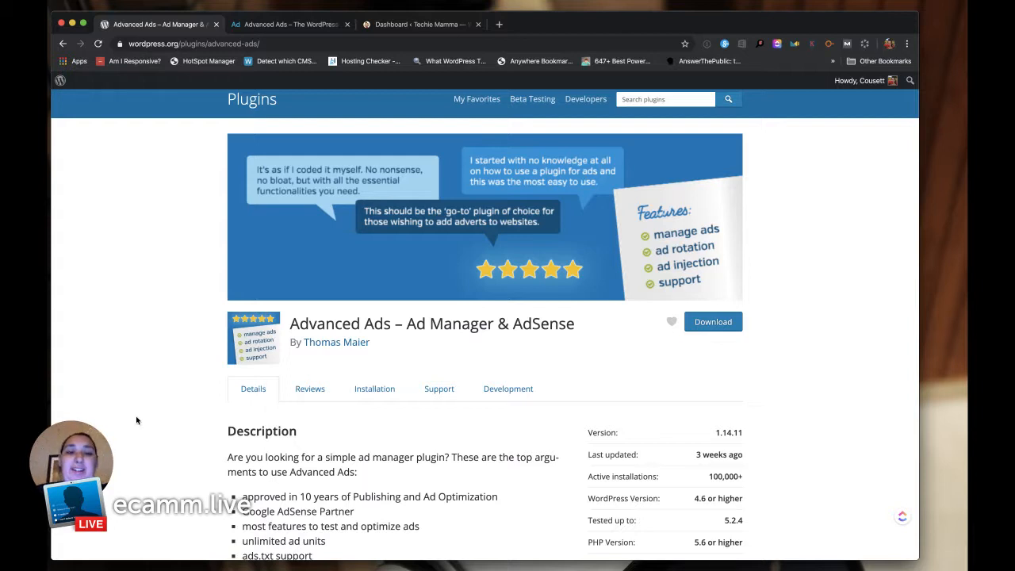
pyautogui.scroll(-1, 136, 421)
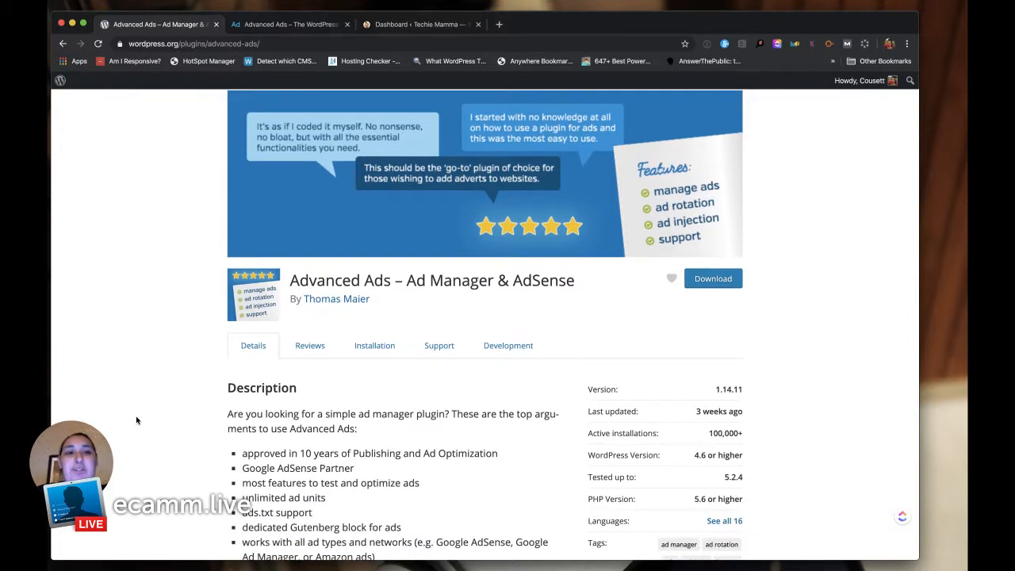
pyautogui.scroll(-5, 137, 421)
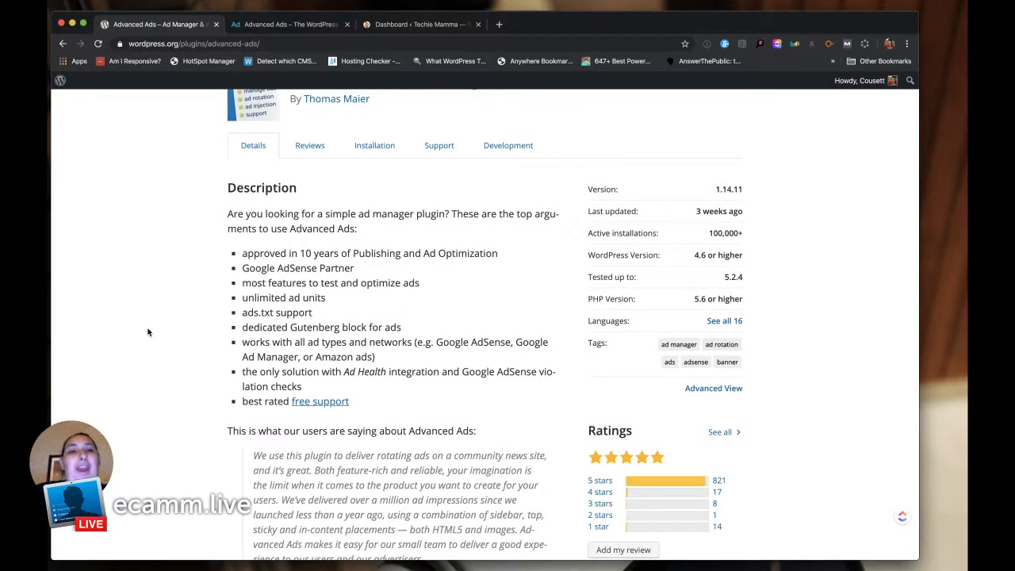
pyautogui.scroll(4, 148, 332)
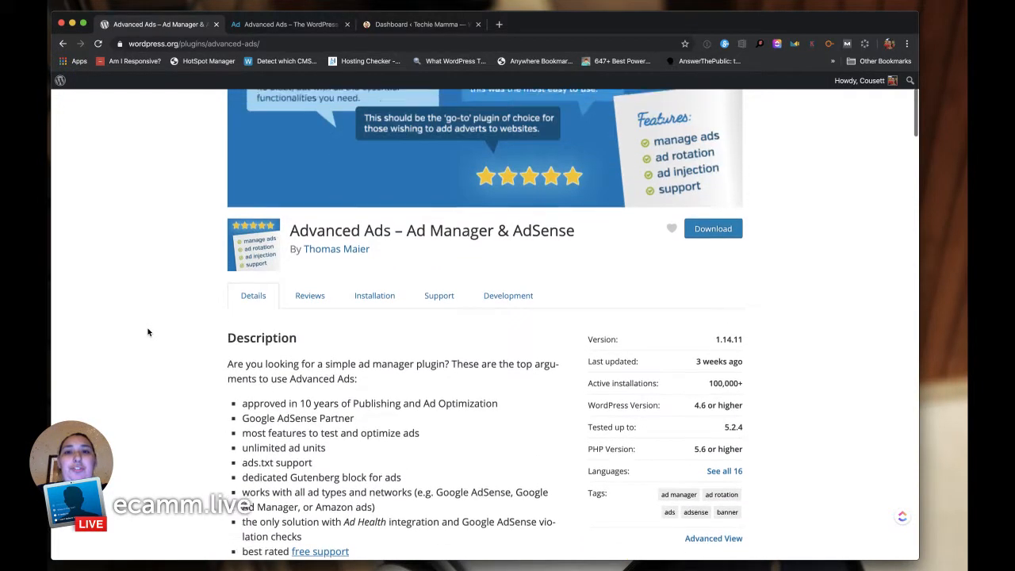
pyautogui.scroll(4, 147, 332)
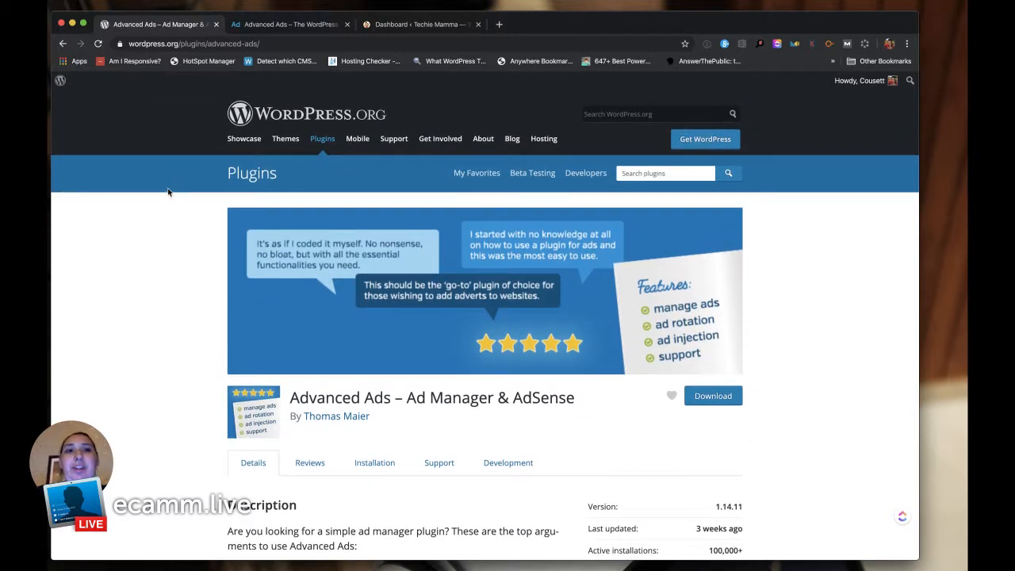
# Review the All Access add-on offer and the pricing plans on the Advanced Ads website.
pyautogui.click(274, 25)
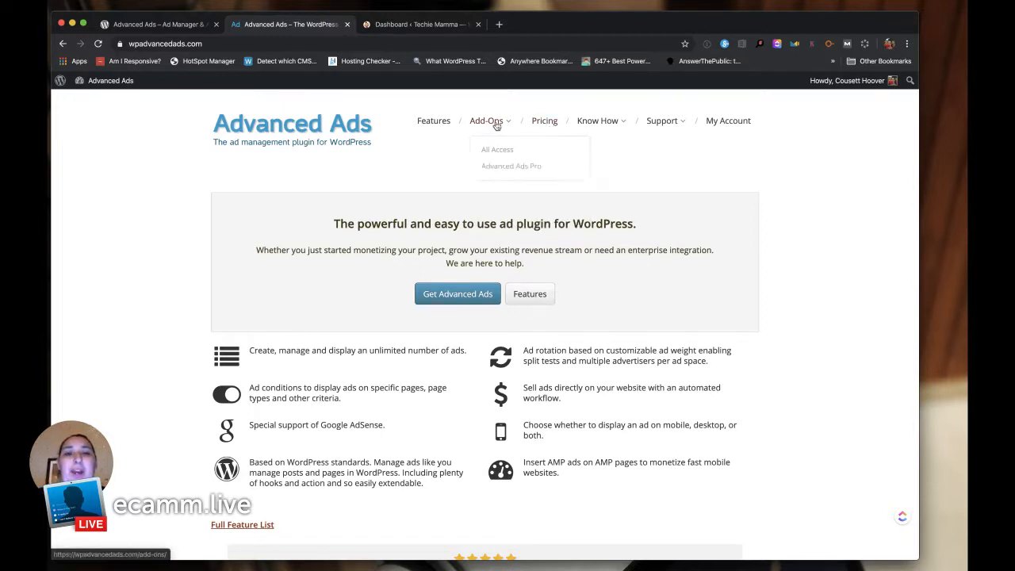
pyautogui.click(496, 150)
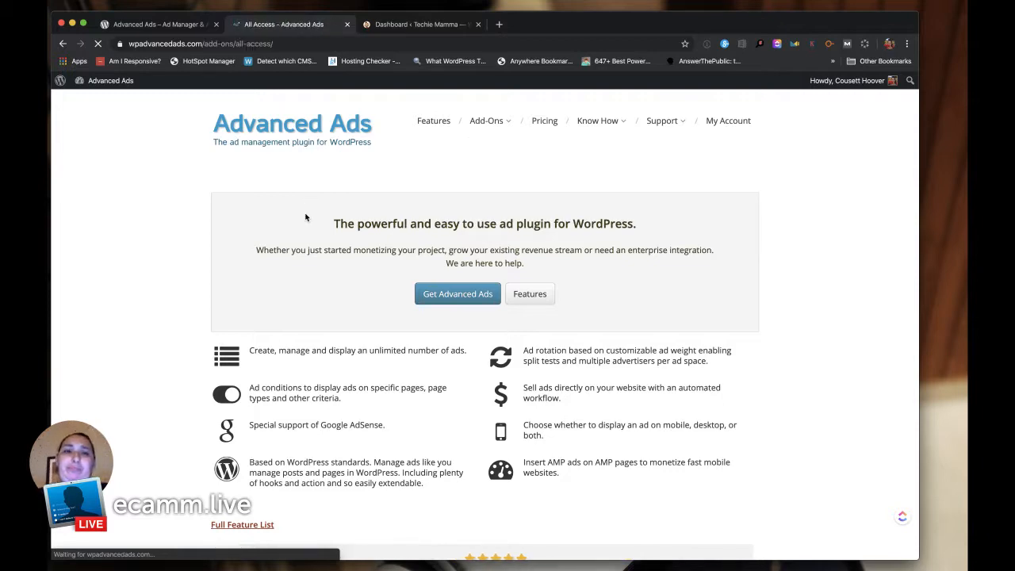
pyautogui.scroll(-4, 369, 288)
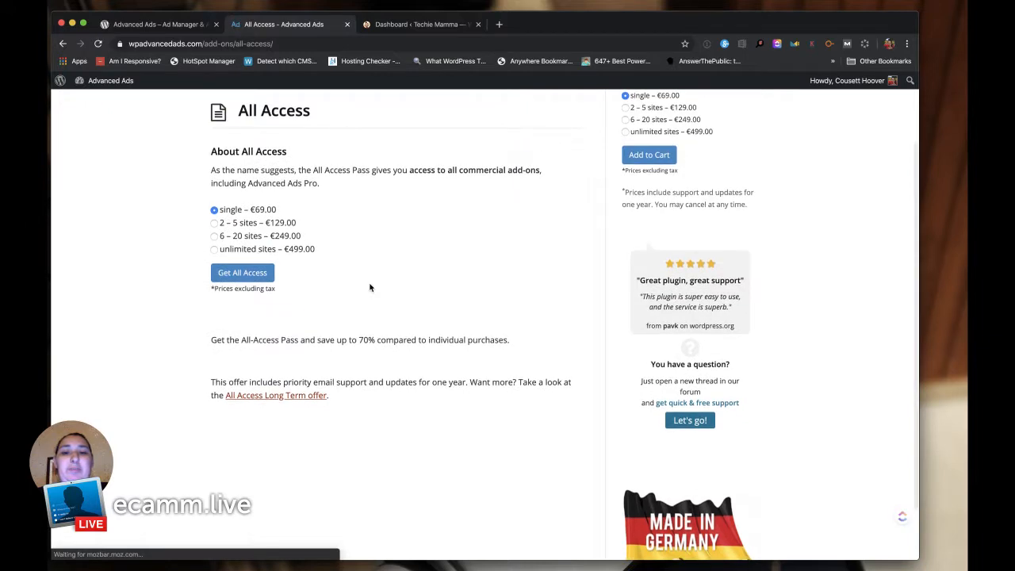
pyautogui.scroll(4, 370, 288)
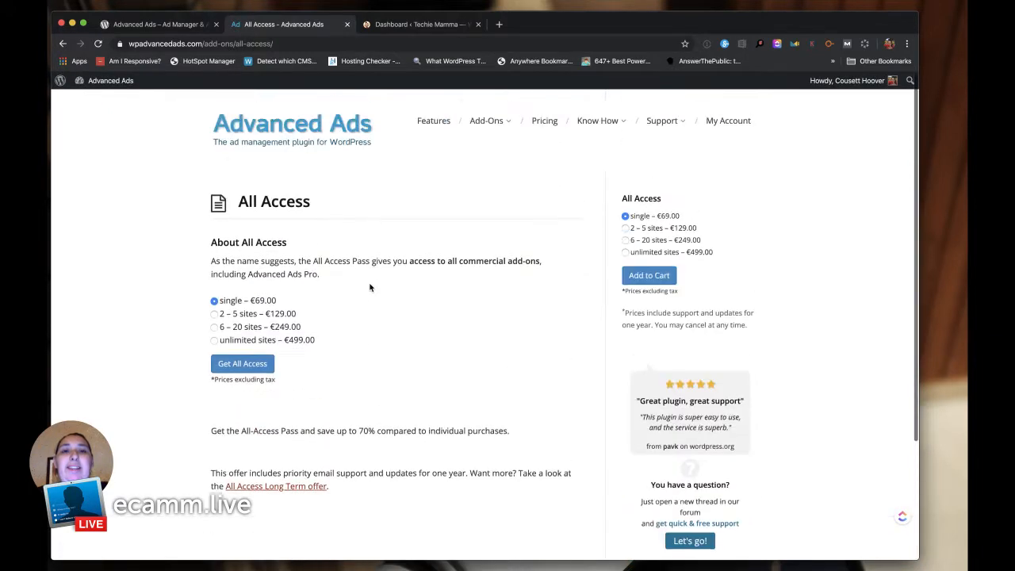
pyautogui.click(546, 126)
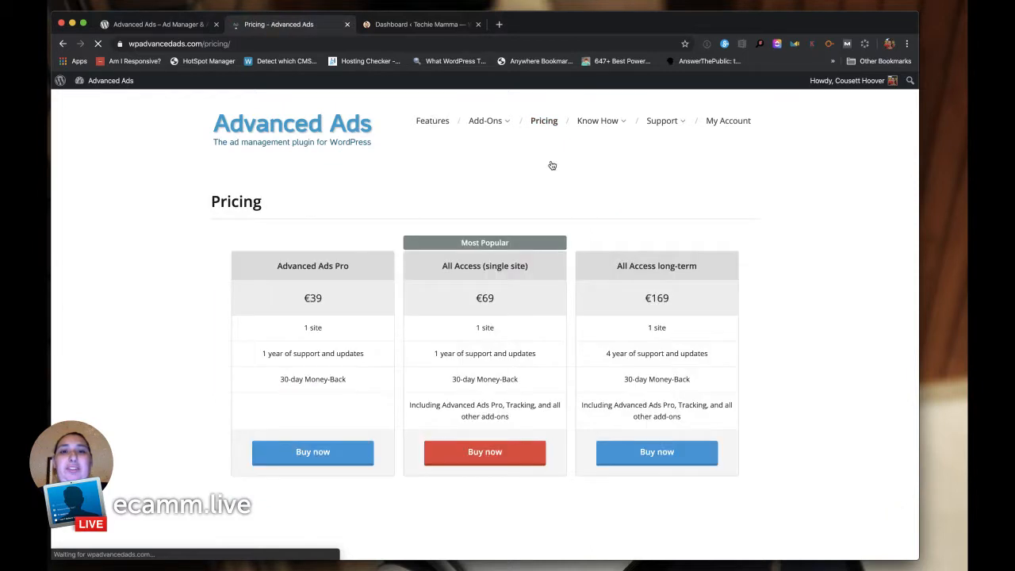
# Open the Advanced Ads Pro add-on page and review its features and licence options.
pyautogui.moveTo(485, 120)
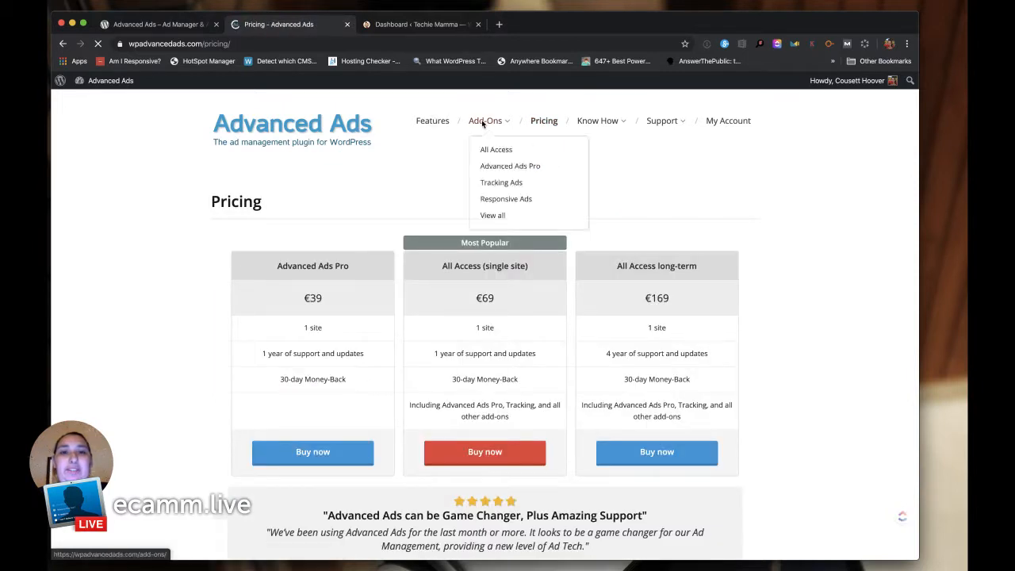
pyautogui.click(501, 168)
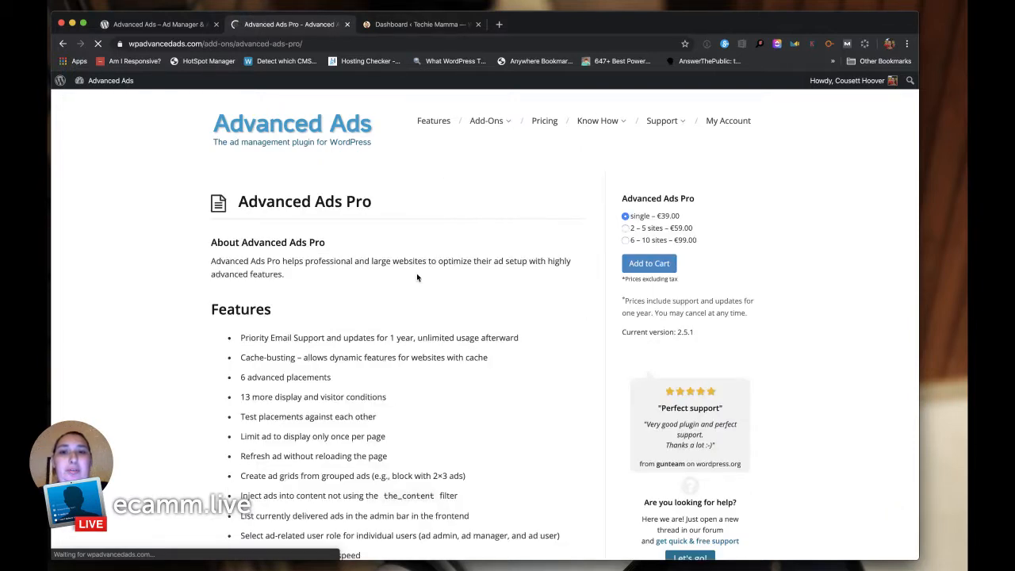
pyautogui.scroll(-6, 416, 275)
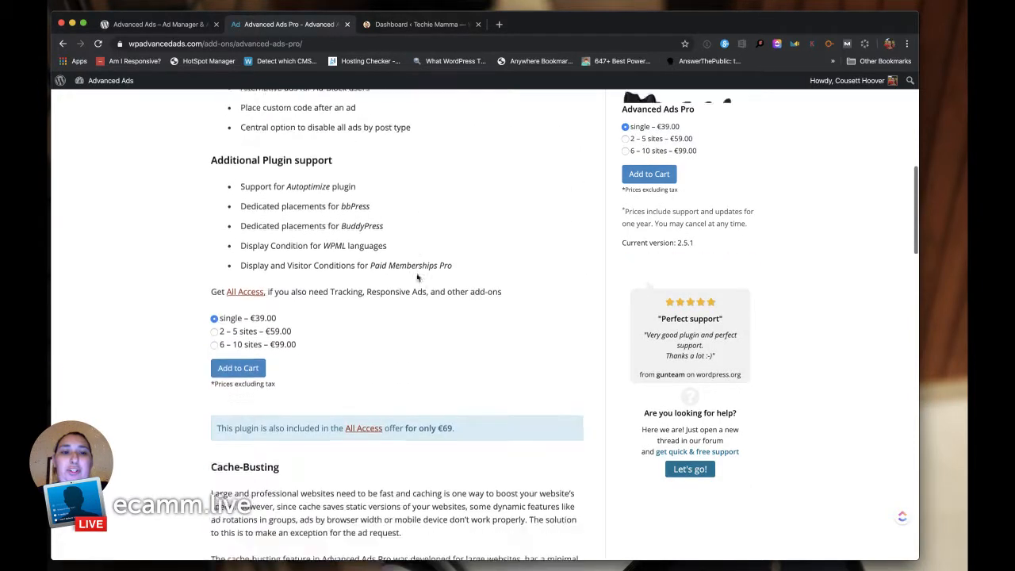
pyautogui.scroll(7, 416, 275)
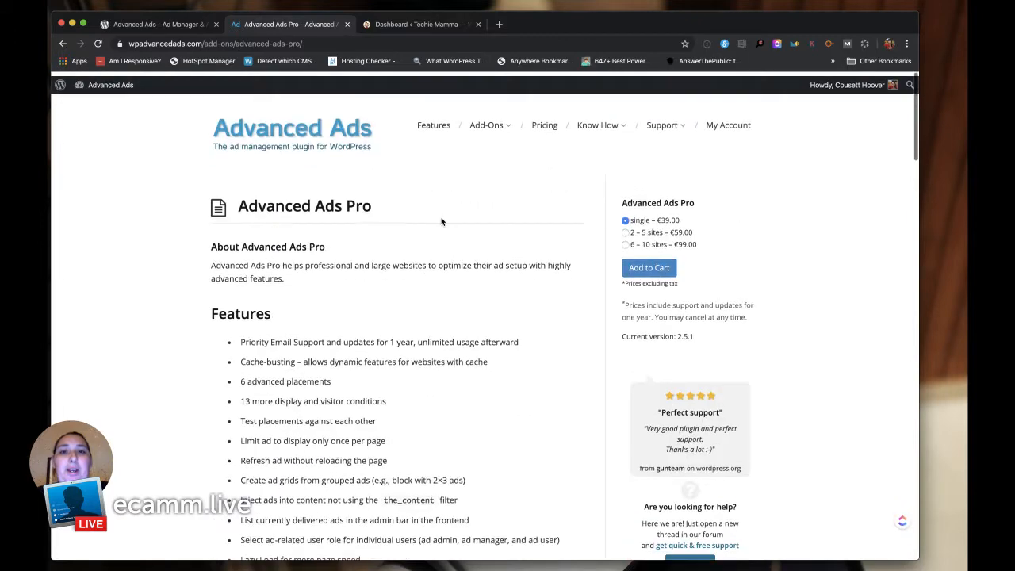
# Open the Responsive Ads add-on page and read through its features, dependencies and AMP support.
pyautogui.moveTo(487, 122)
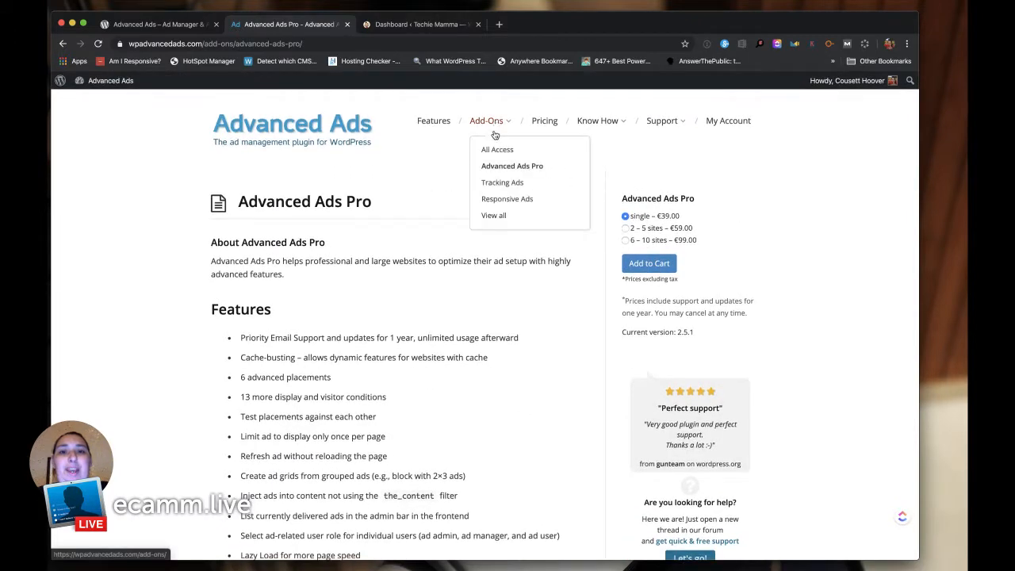
pyautogui.click(496, 203)
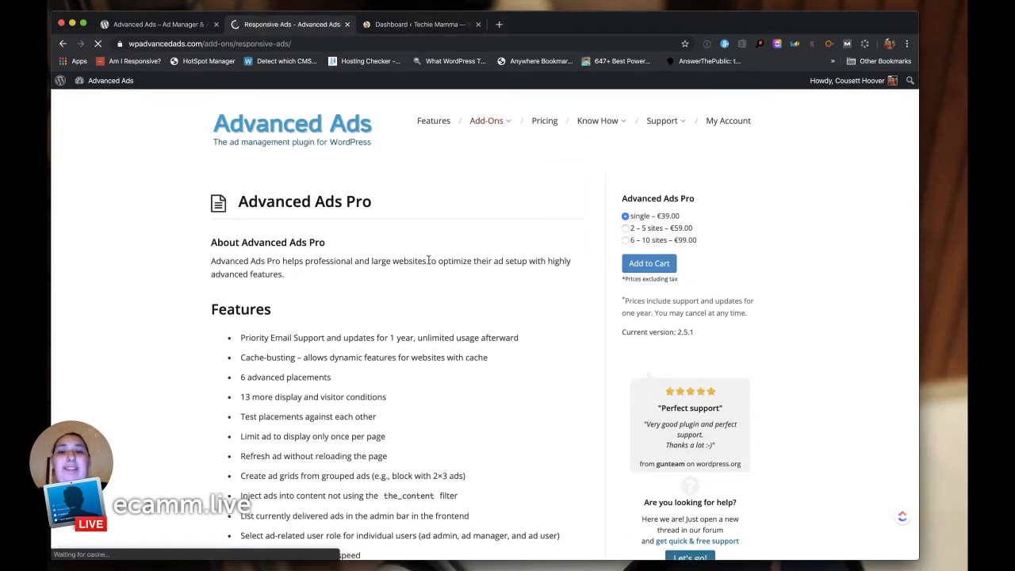
pyautogui.scroll(-10, 428, 259)
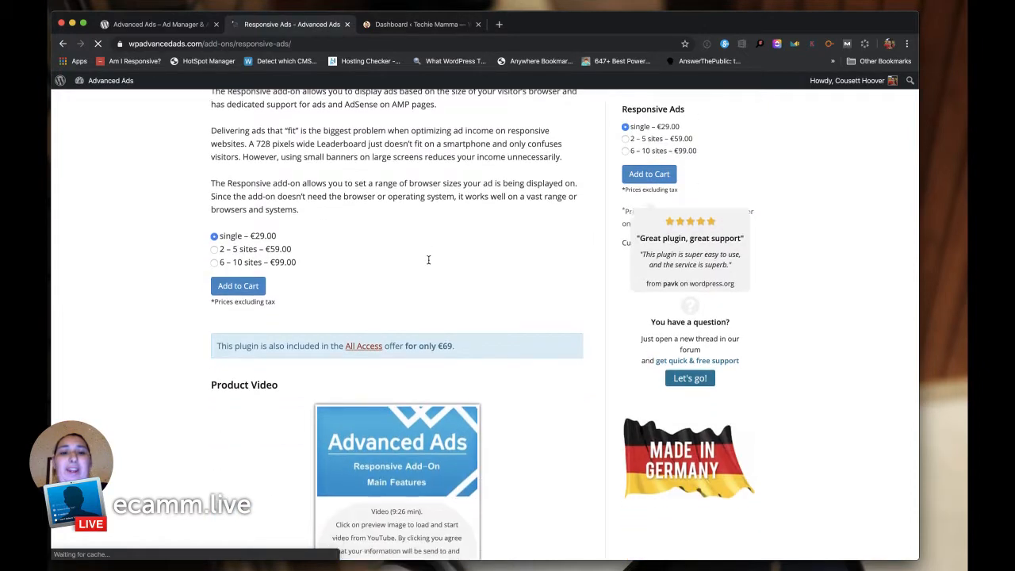
pyautogui.scroll(-10, 428, 260)
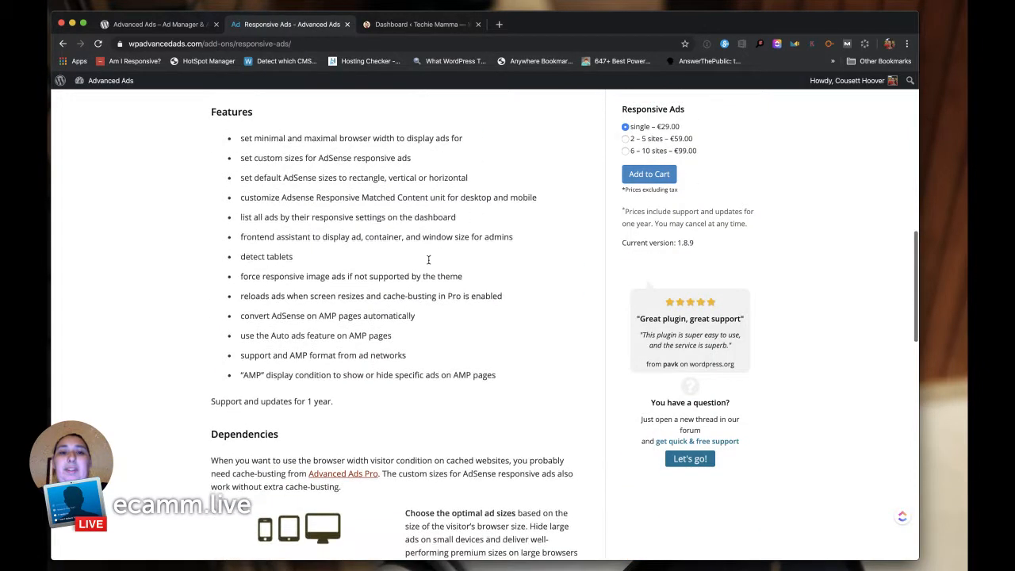
pyautogui.scroll(-7, 429, 259)
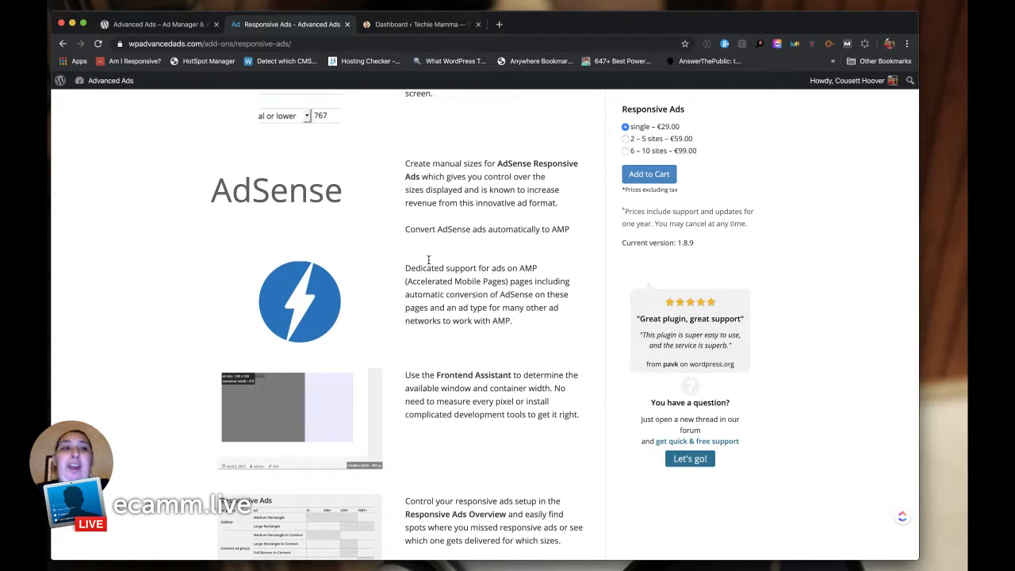
pyautogui.scroll(-2, 428, 259)
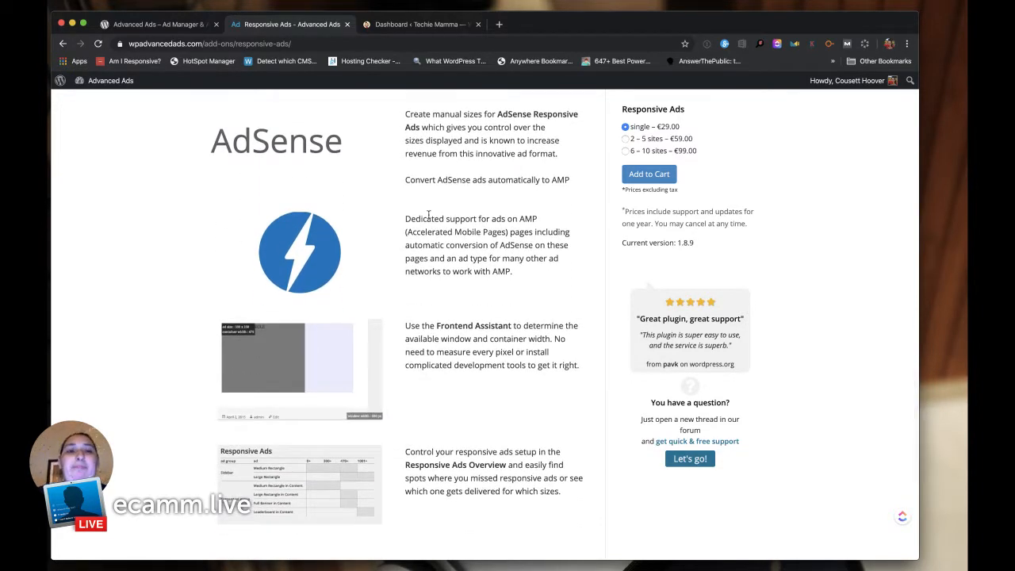
# Switch to the WordPress dashboard page and load the demo site's admin at techiemammademos.com/wp-admin.
pyautogui.click(410, 25)
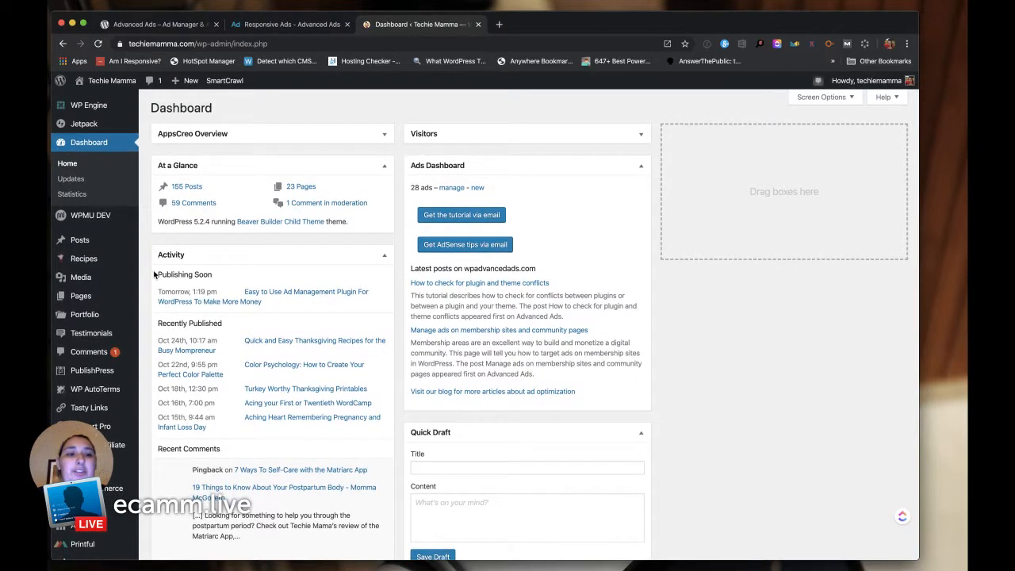
pyautogui.scroll(-4, 79, 365)
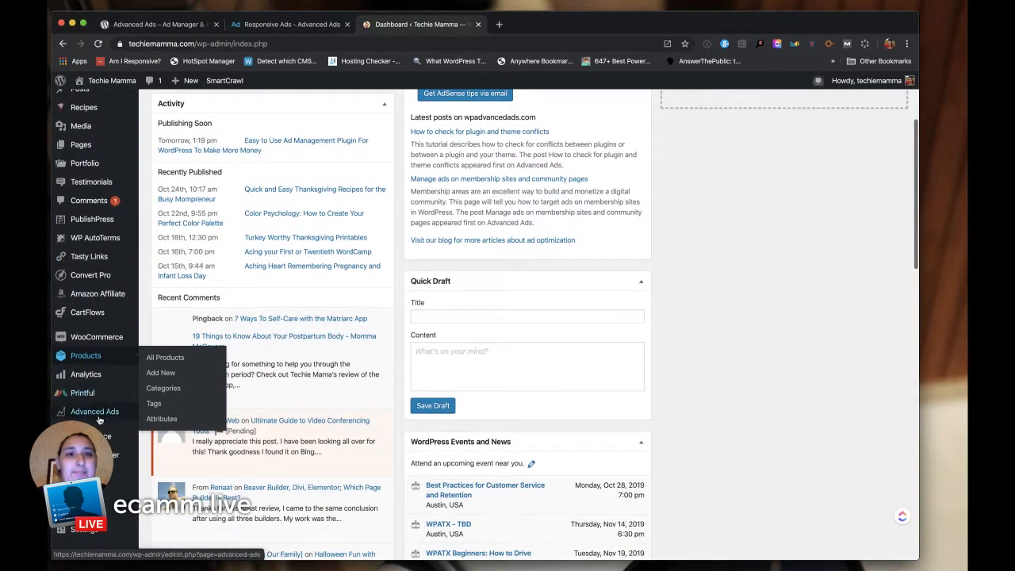
pyautogui.click(285, 43)
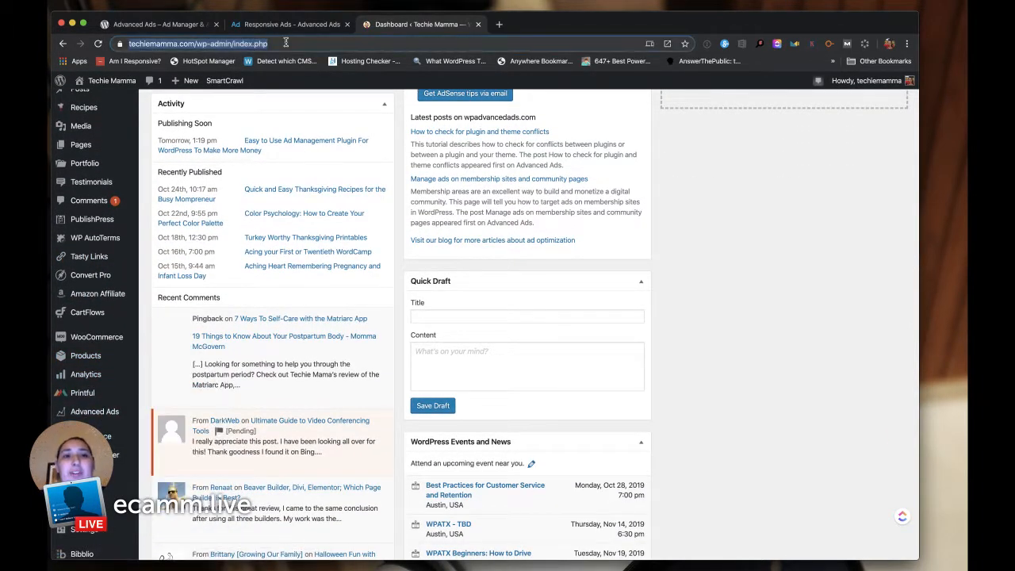
pyautogui.write('techi')
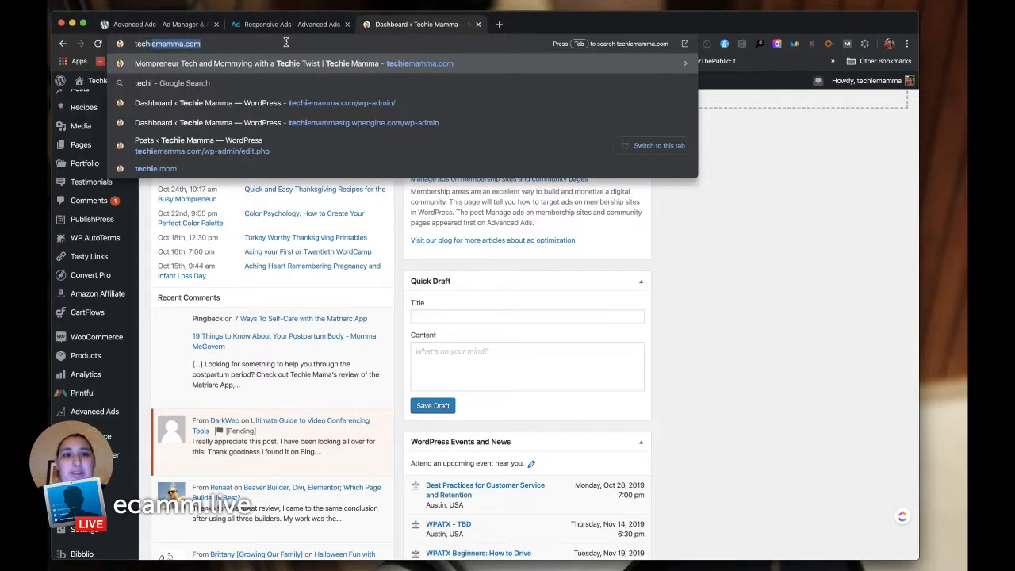
pyautogui.write('emammademos.com')
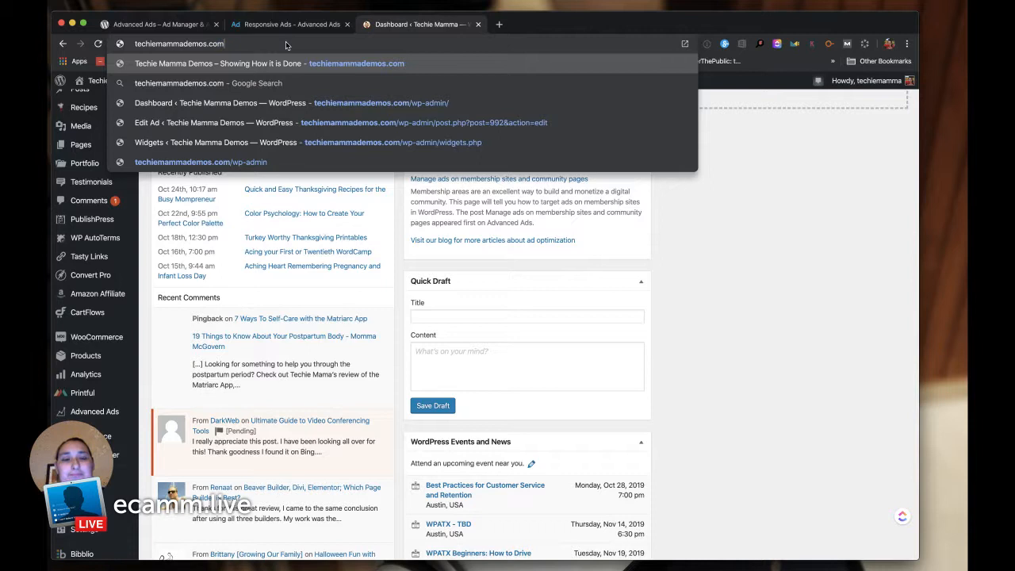
pyautogui.press('Return')
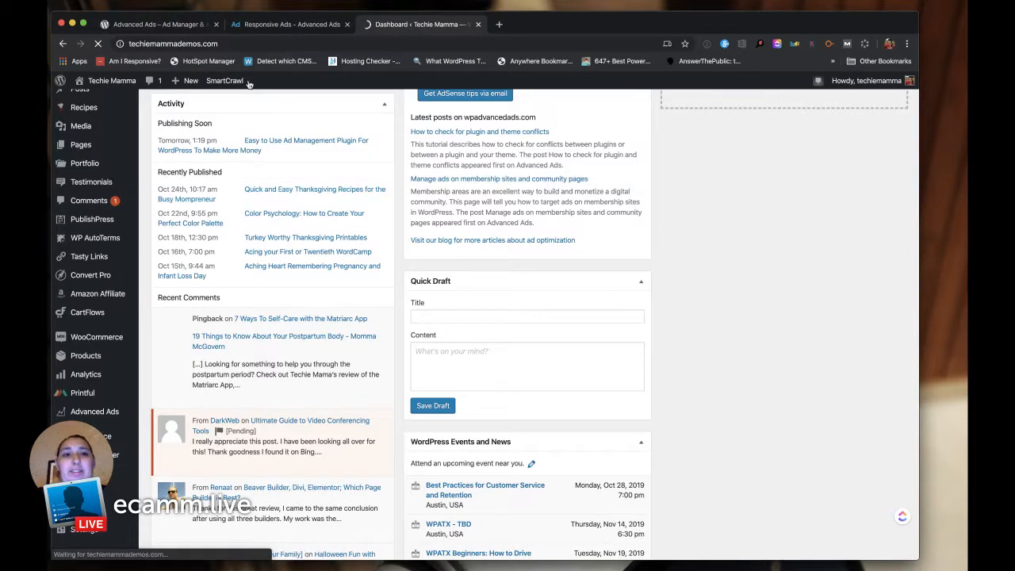
pyautogui.click(301, 45)
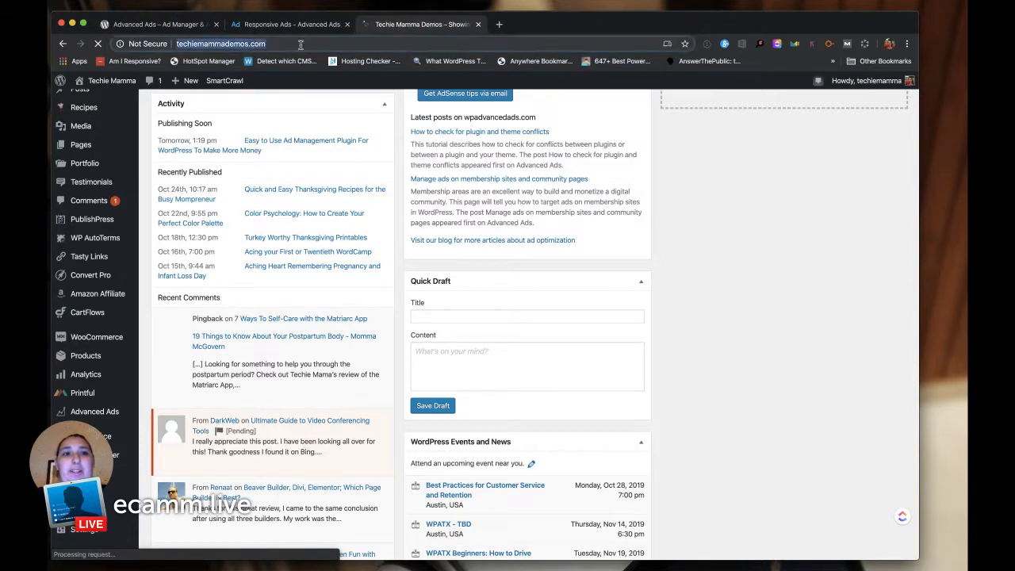
pyautogui.click(344, 48)
pyautogui.write('/wp-admi')
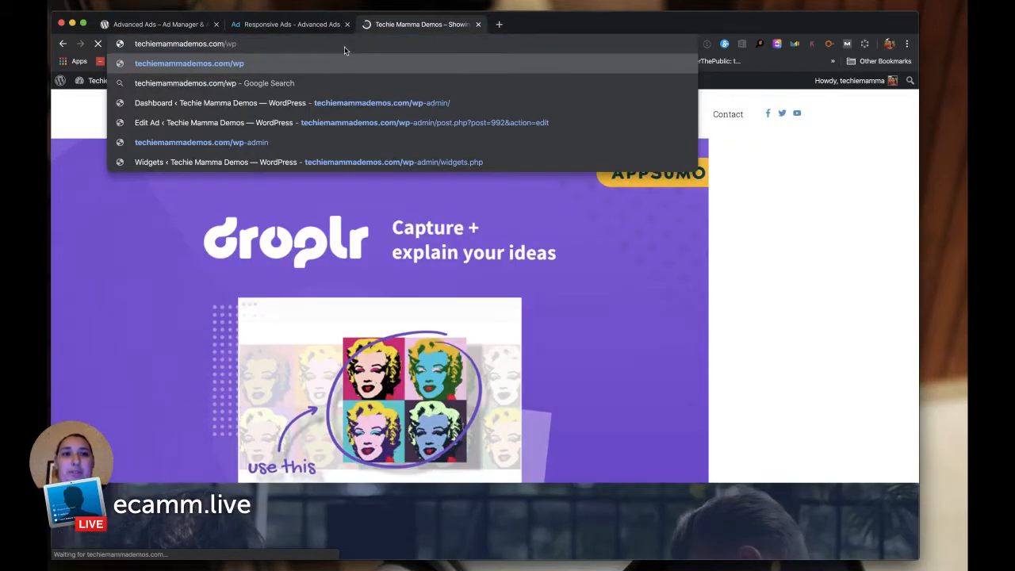
pyautogui.write('n')
pyautogui.press('Return')
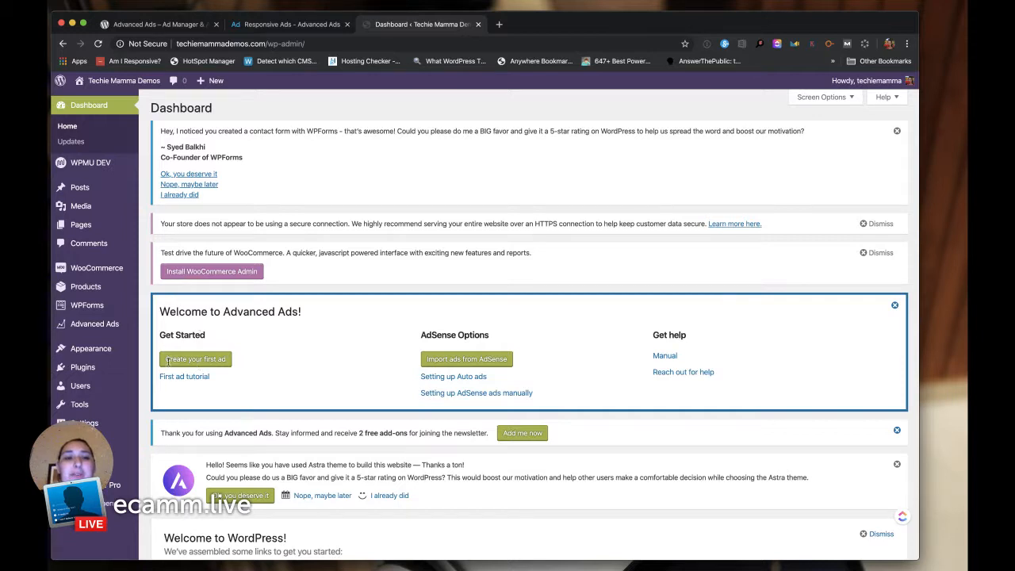
# Create a first ad in Advanced Ads titled "Amazon Associates", keeping the Plain Text and Code ad type.
pyautogui.click(199, 361)
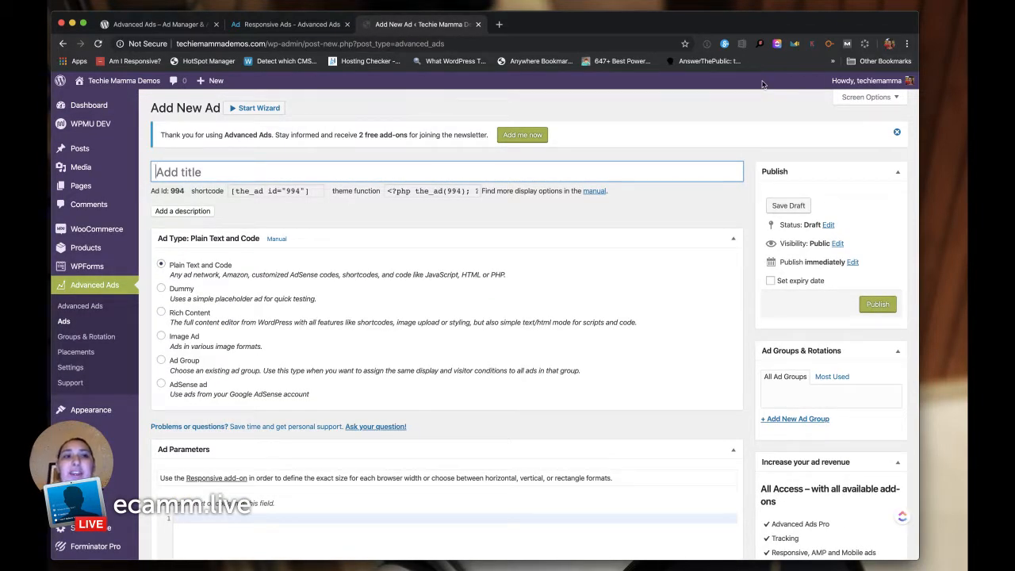
pyautogui.write('Ama')
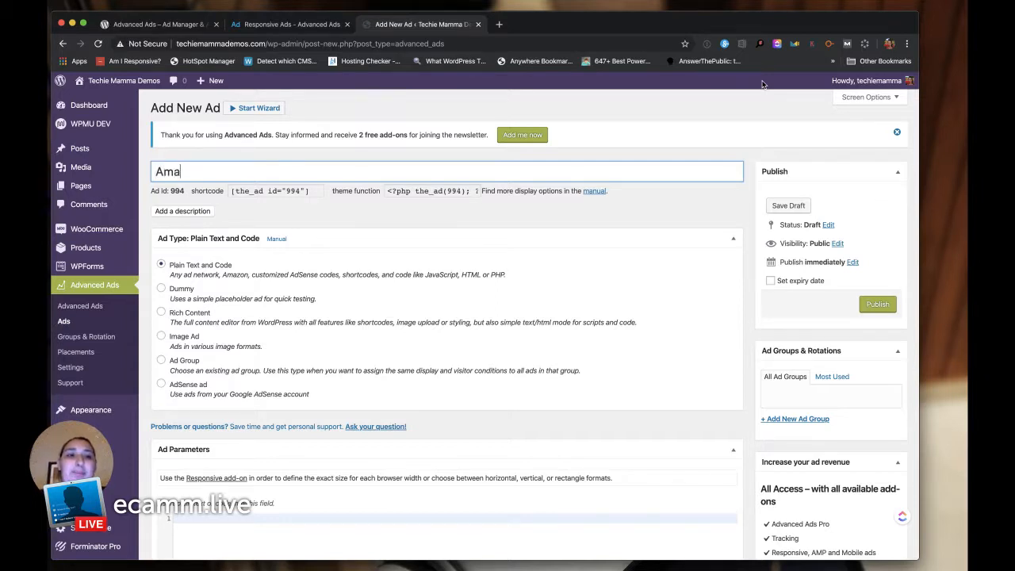
pyautogui.write('zon Associ')
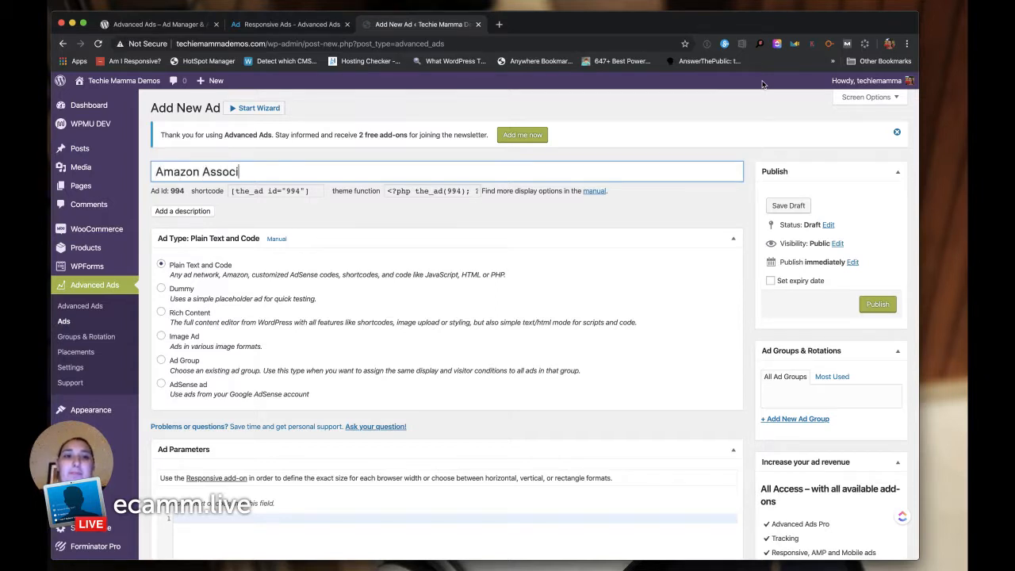
pyautogui.write('ates')
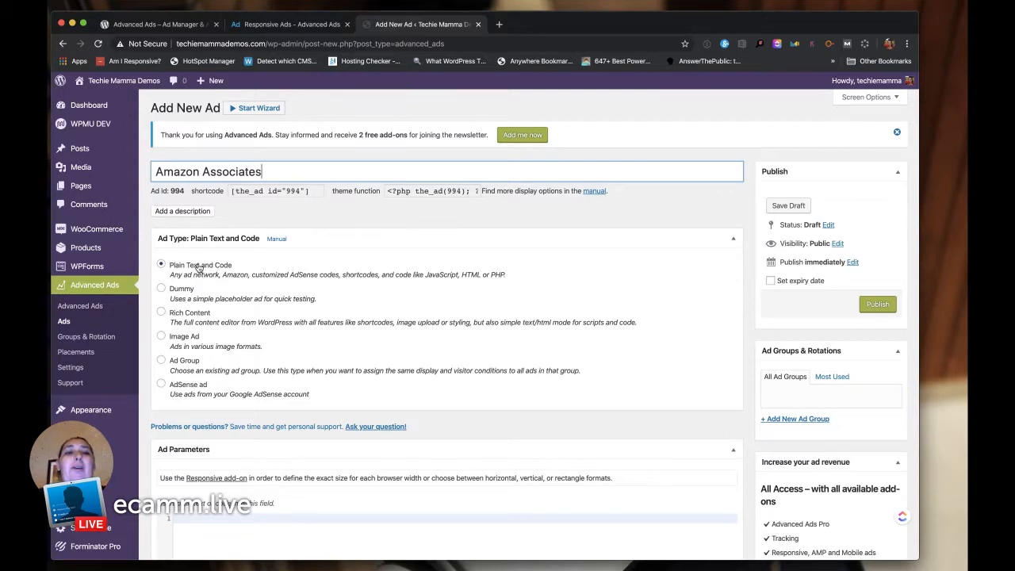
pyautogui.scroll(-1, 199, 268)
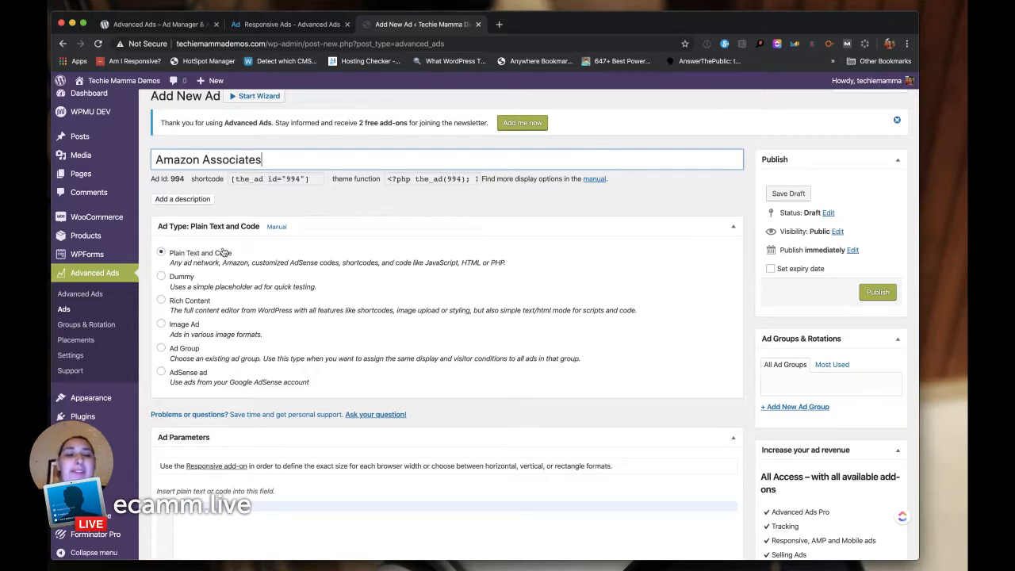
pyautogui.scroll(-4, 223, 251)
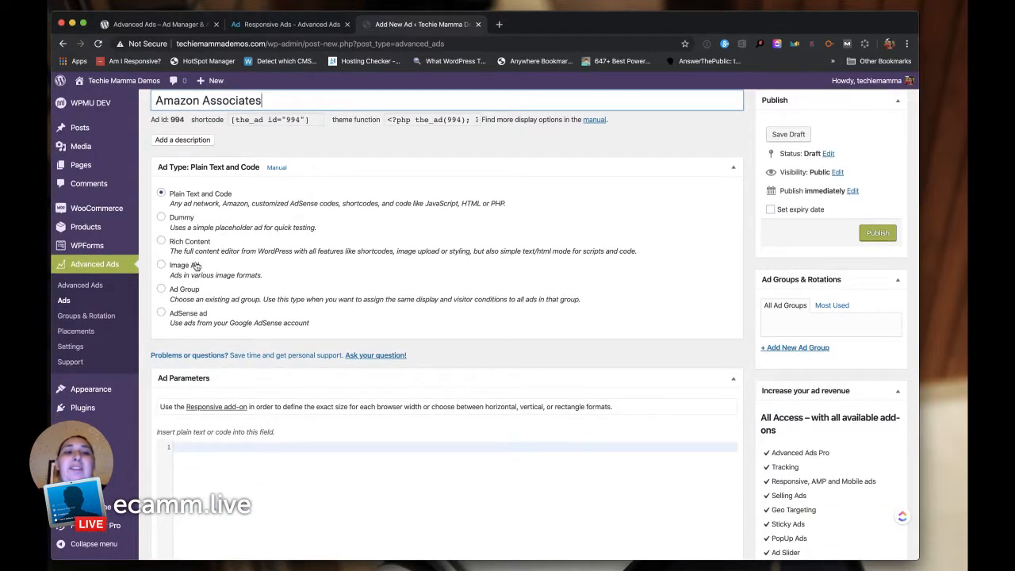
# Insert the Amazon Associates iframe banner code from rcm-na.amazon-adsystem.com as the ad's content under Ad Parameters.
pyautogui.scroll(-1, 182, 268)
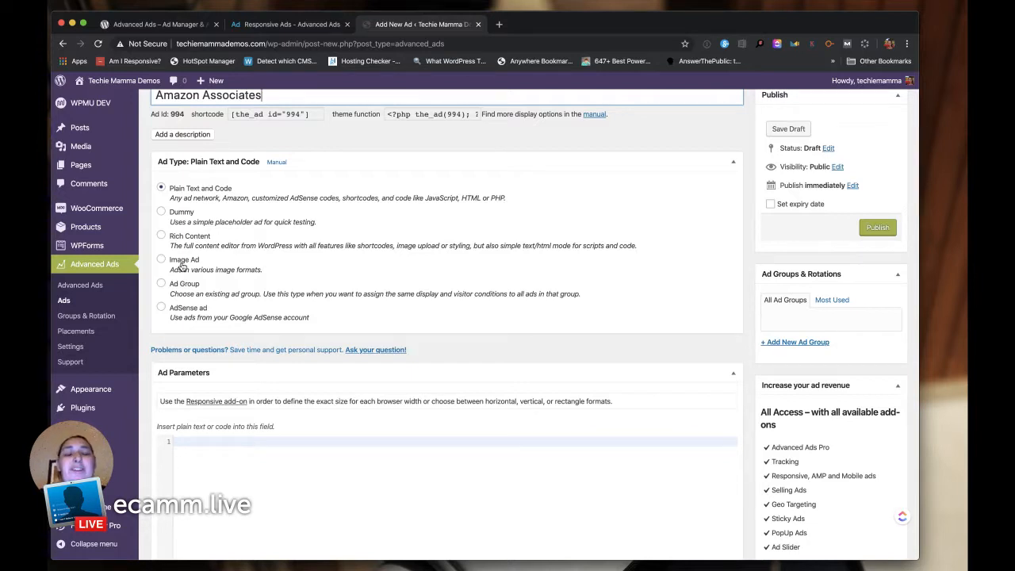
pyautogui.scroll(-1, 182, 267)
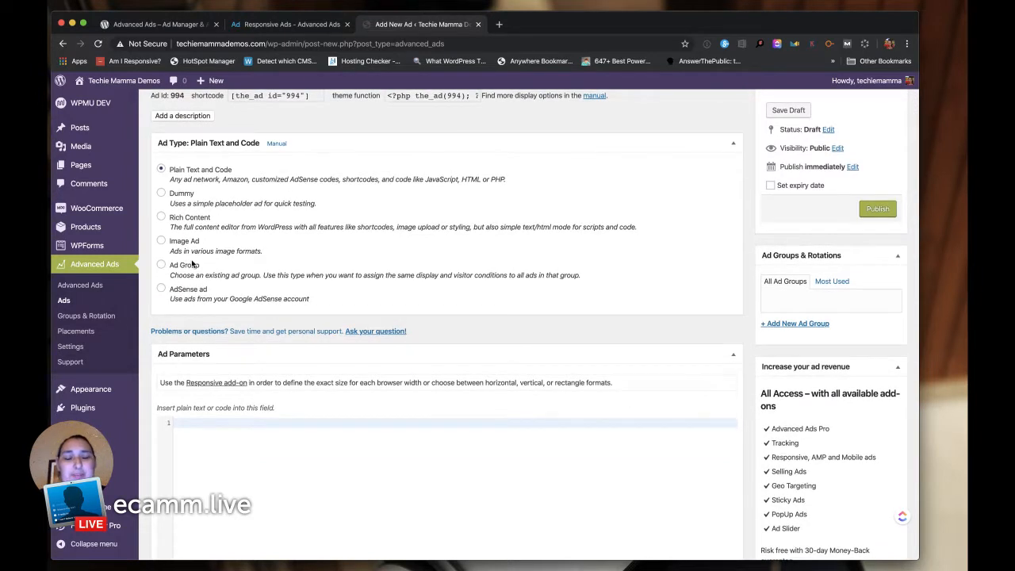
pyautogui.scroll(-3, 192, 264)
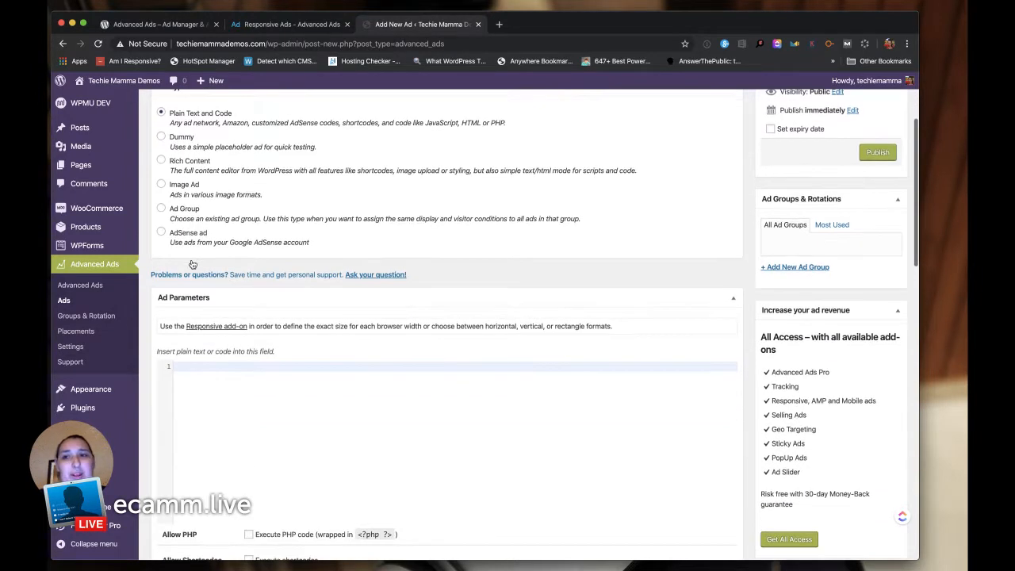
pyautogui.click(938, 175)
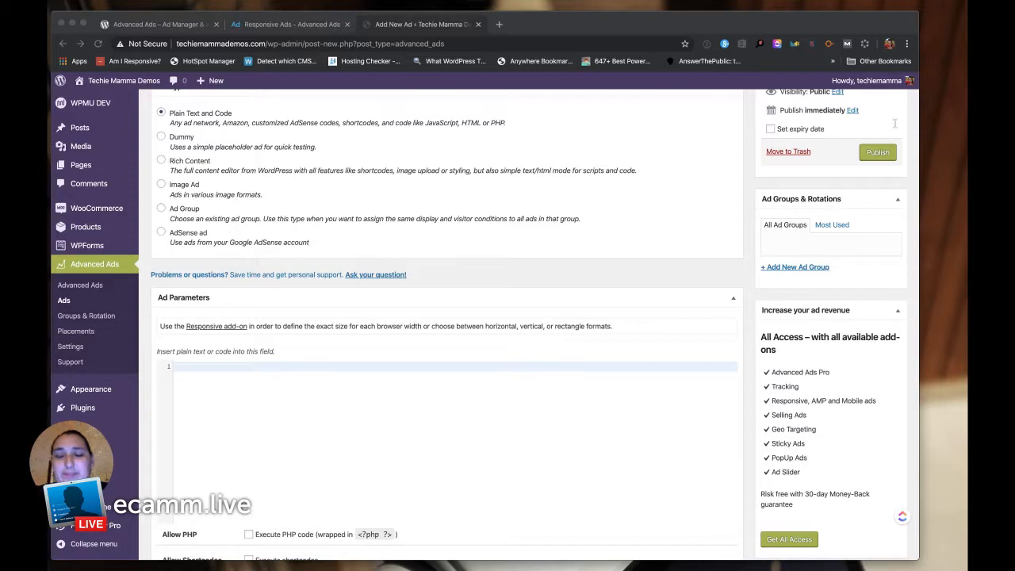
pyautogui.click(292, 398)
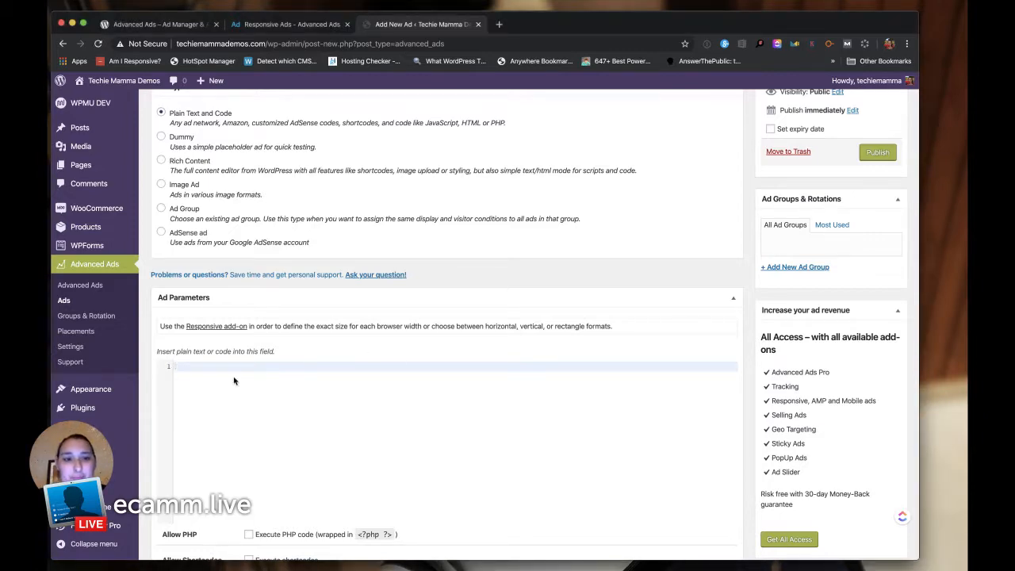
pyautogui.write('<iframe src="//rcm-na.amazon-adsystem.com/e/cm?o=1&p=12&l=ur1&category=amzn_erd_evg_kke&banner=1NNX2XMZY5NW86C02K02&f=ifr&lc=pf4&linkID=919a1b8c513068fbdd3d0e60c894f962&t=techiemamma-20&tracking_id=techiemamma-20" width="300" height="250" scrolling="no" border="0" marginwidth="0" style="border:none;" frameborder="0"></iframe>')
pyautogui.scroll(-3, 238, 373)
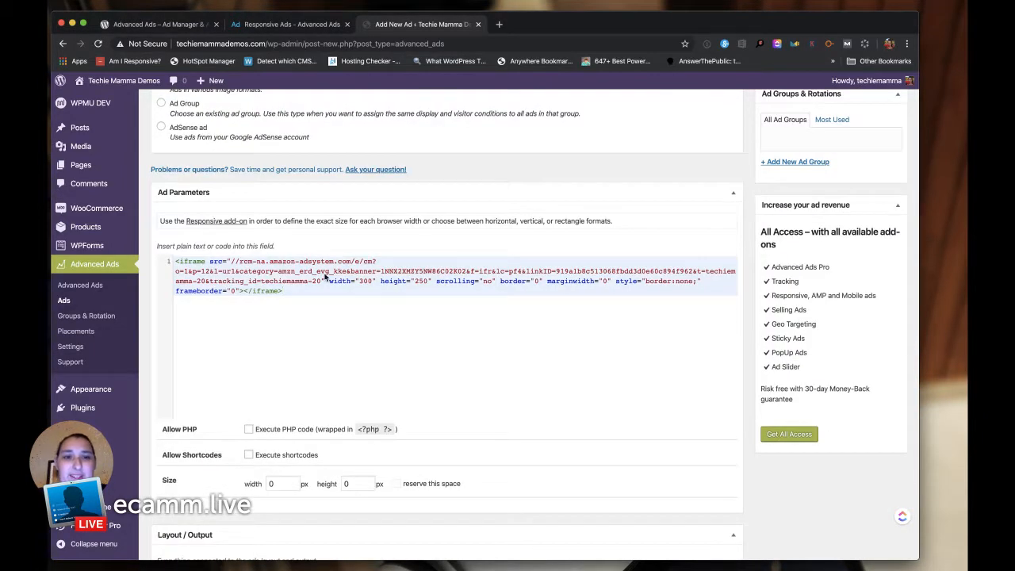
# Set the ad size to 300 px wide and 250 px high, matching the dimensions in the iframe code.
pyautogui.press('super+a')
pyautogui.doubleClick(281, 259)
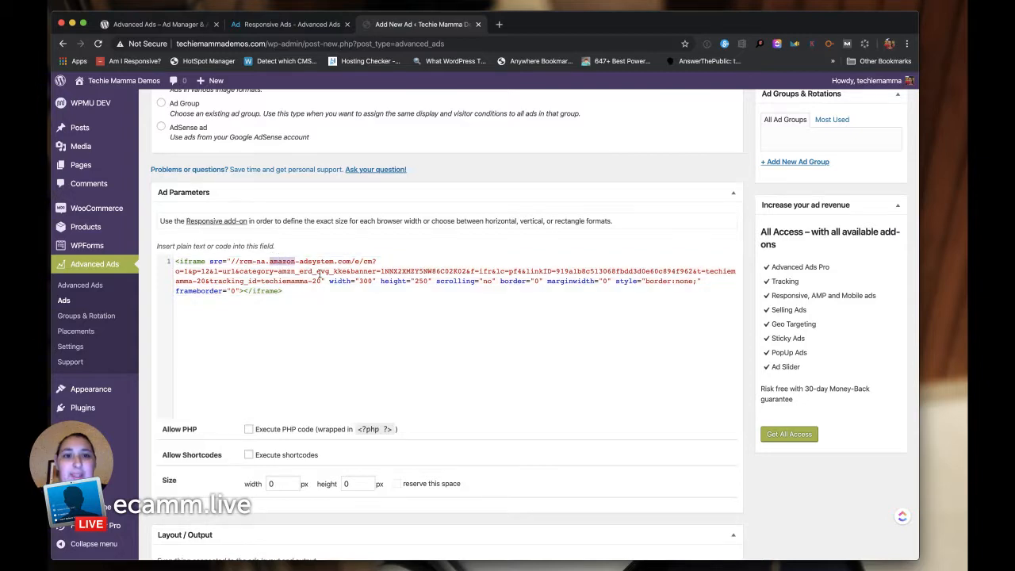
pyautogui.scroll(-2, 320, 274)
pyautogui.doubleClick(364, 224)
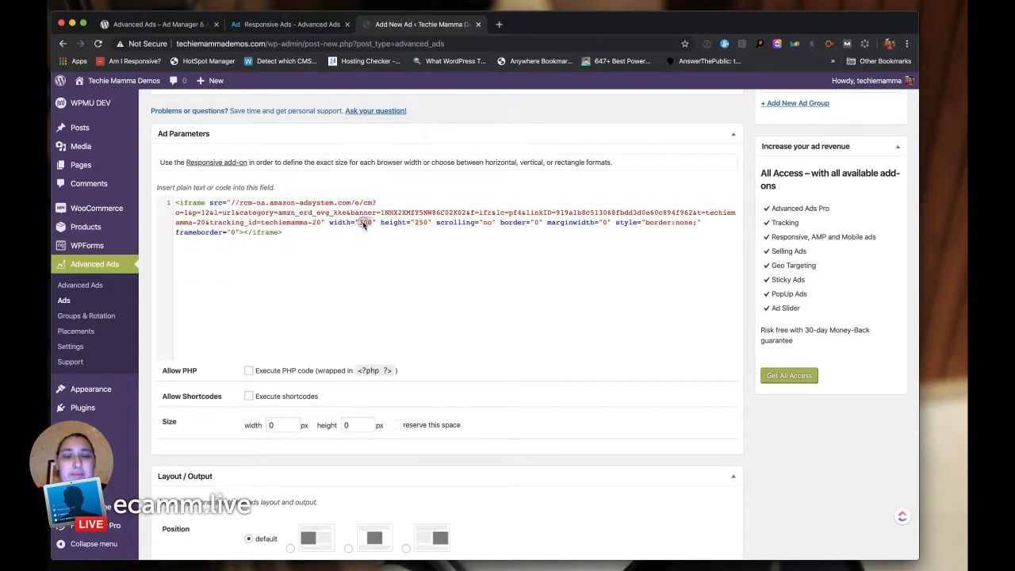
pyautogui.doubleClick(420, 223)
pyautogui.scroll(-2, 278, 341)
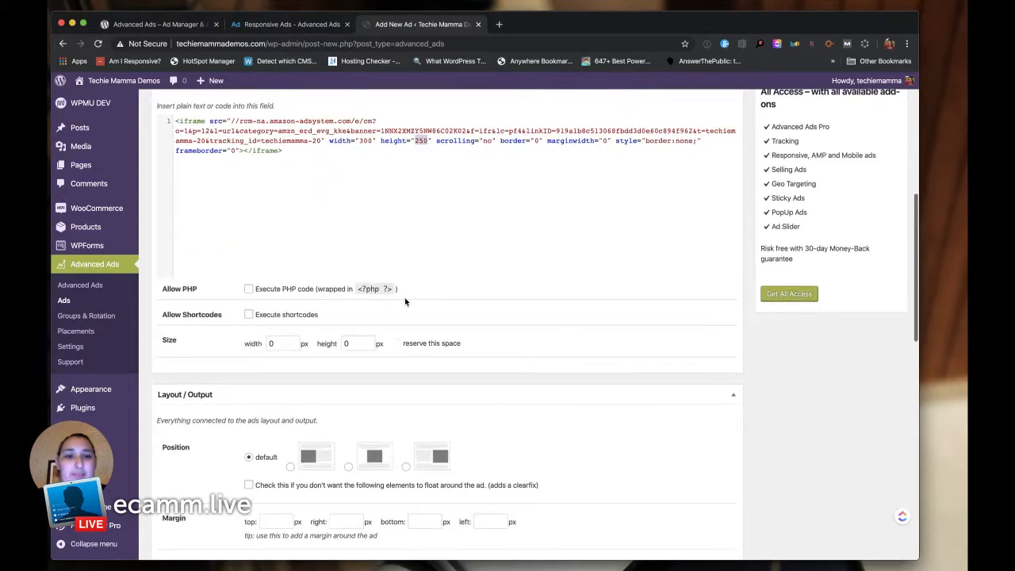
pyautogui.click(277, 344)
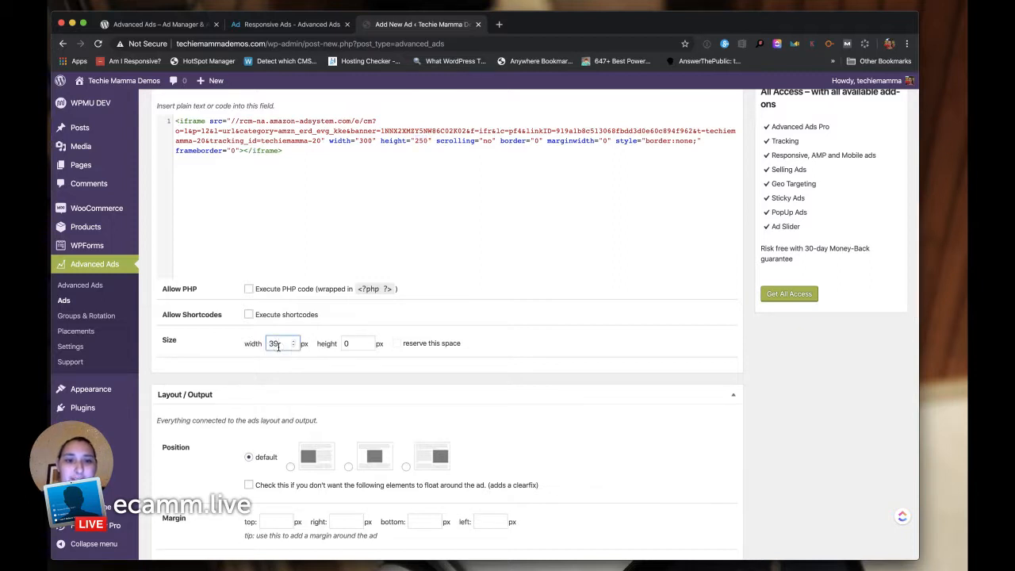
pyautogui.write('300')
pyautogui.press('Tab')
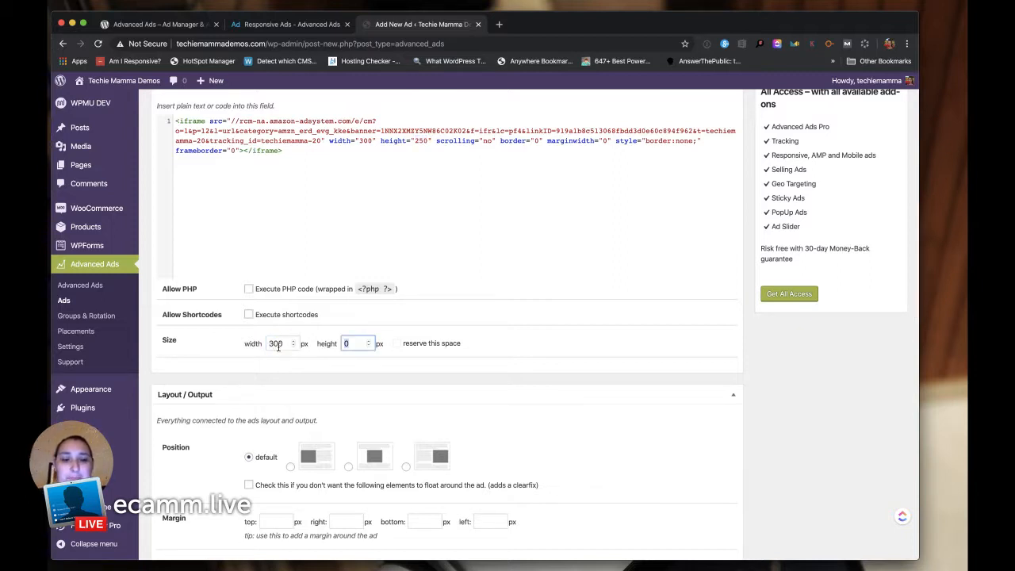
pyautogui.scroll(-4, 277, 346)
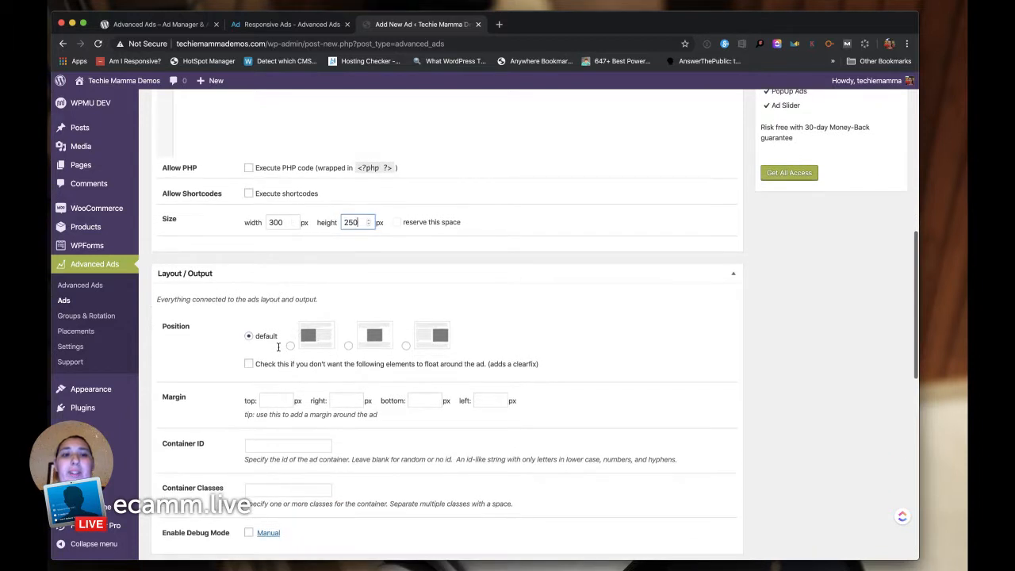
# Set the ad's position to centered and prevent the following elements from floating around it with a clearfix.
pyautogui.scroll(-1, 220, 295)
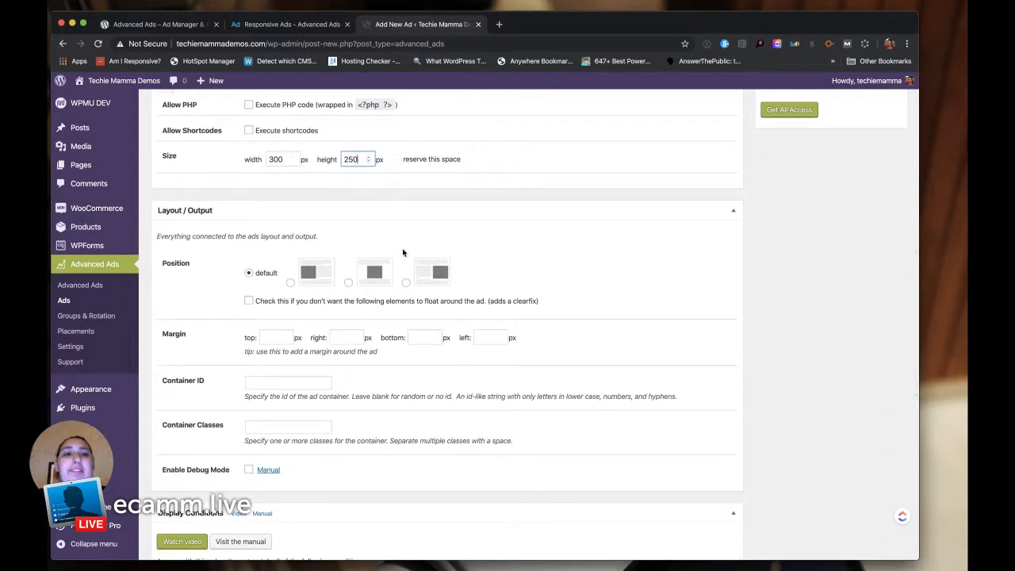
pyautogui.click(348, 283)
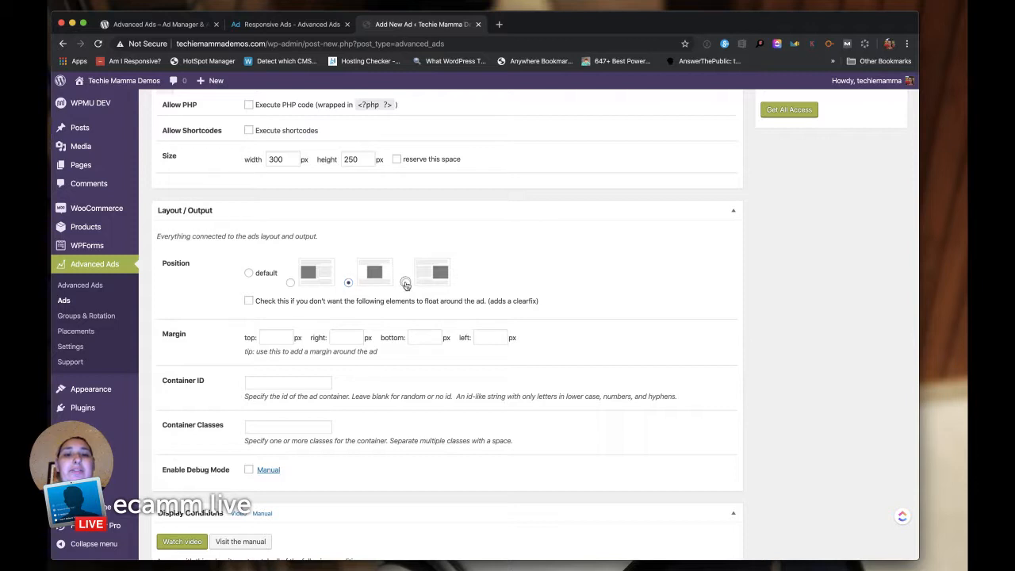
pyautogui.click(405, 283)
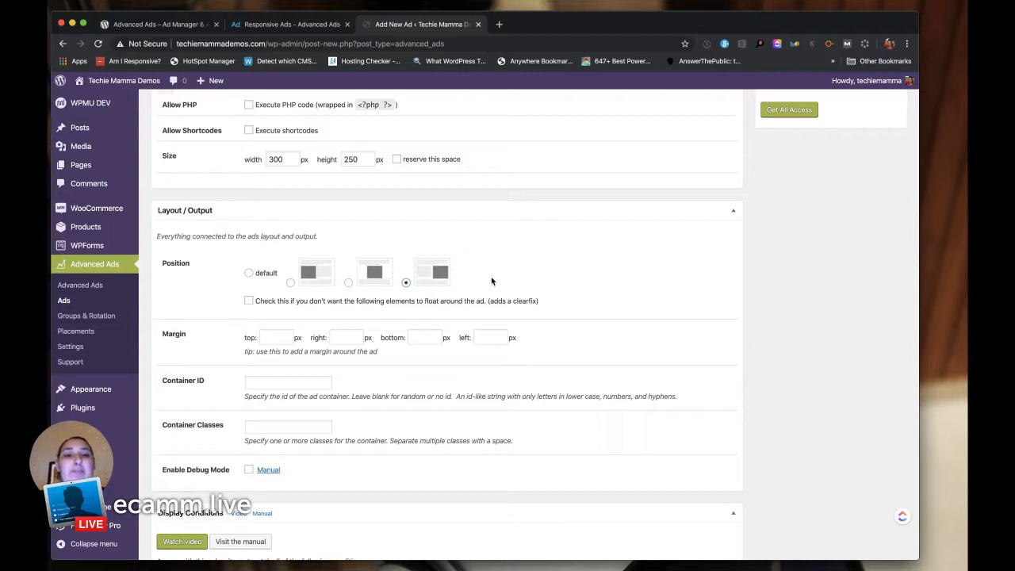
pyautogui.scroll(-2, 492, 281)
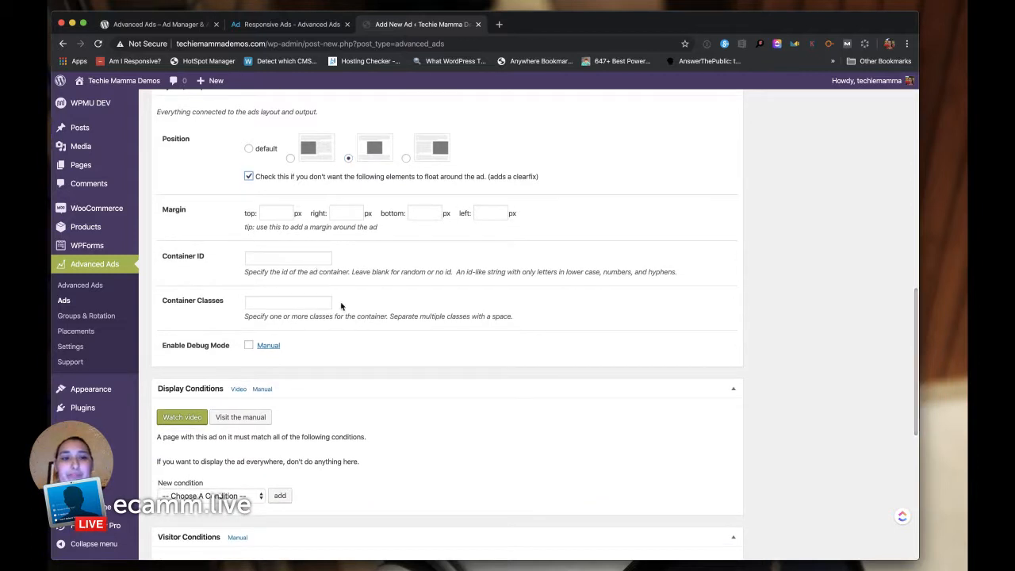
# Review the available display conditions for the ad, such as Author, Categories and General Conditions, without adding one.
pyautogui.scroll(-3, 341, 306)
pyautogui.scroll(-2, 341, 306)
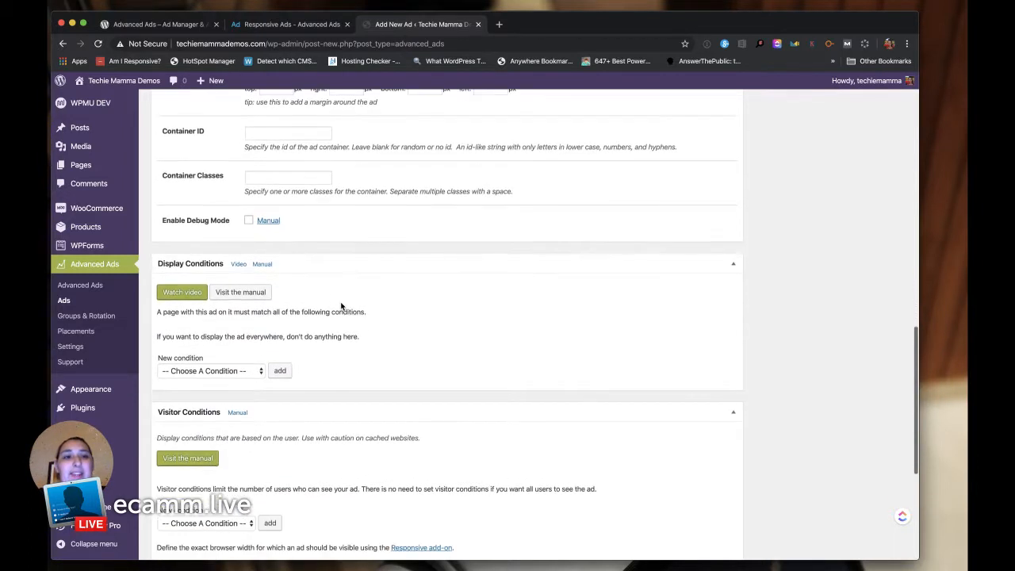
pyautogui.scroll(-2, 341, 306)
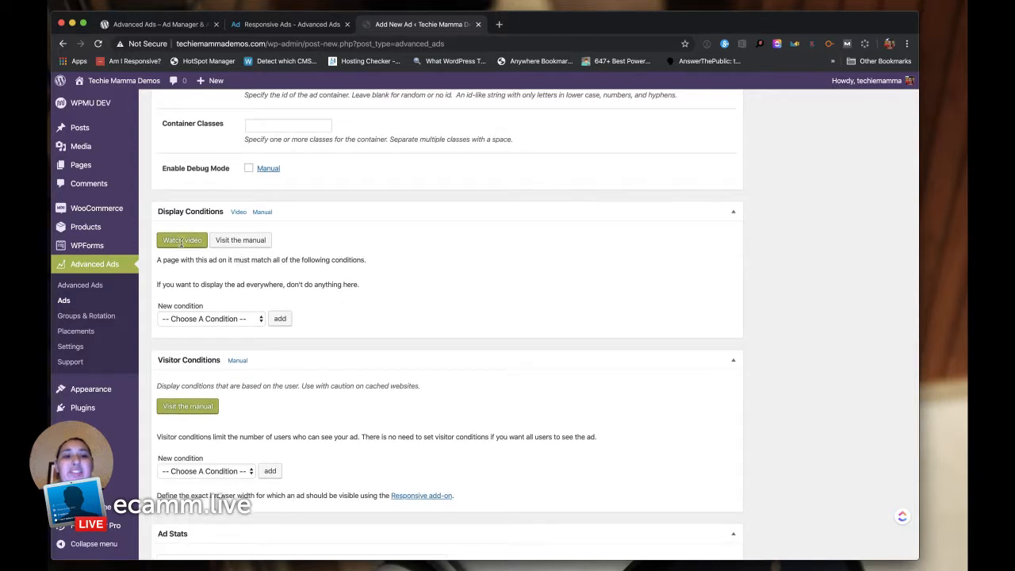
pyautogui.scroll(-3, 284, 268)
pyautogui.click(204, 249)
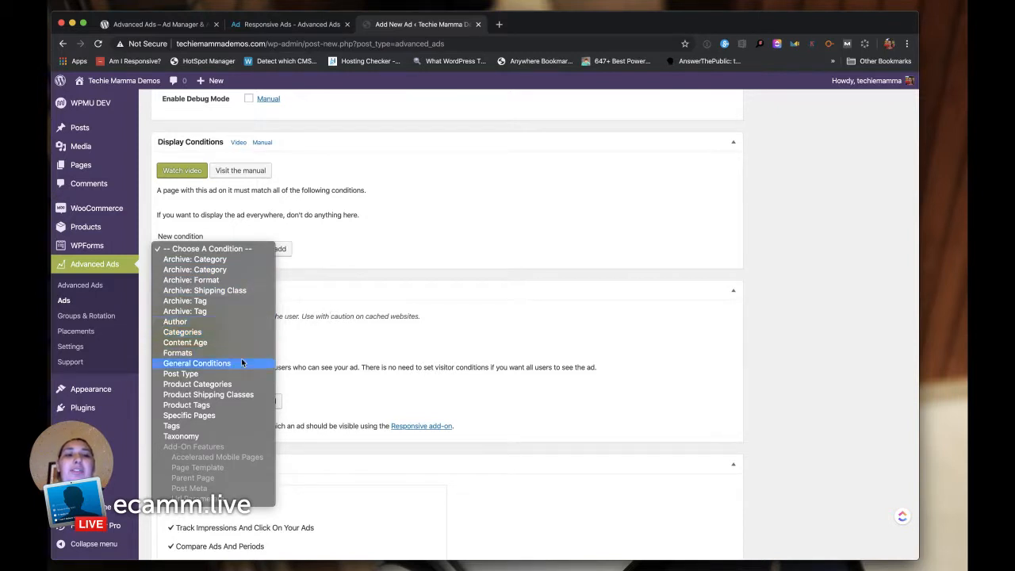
pyautogui.click(357, 306)
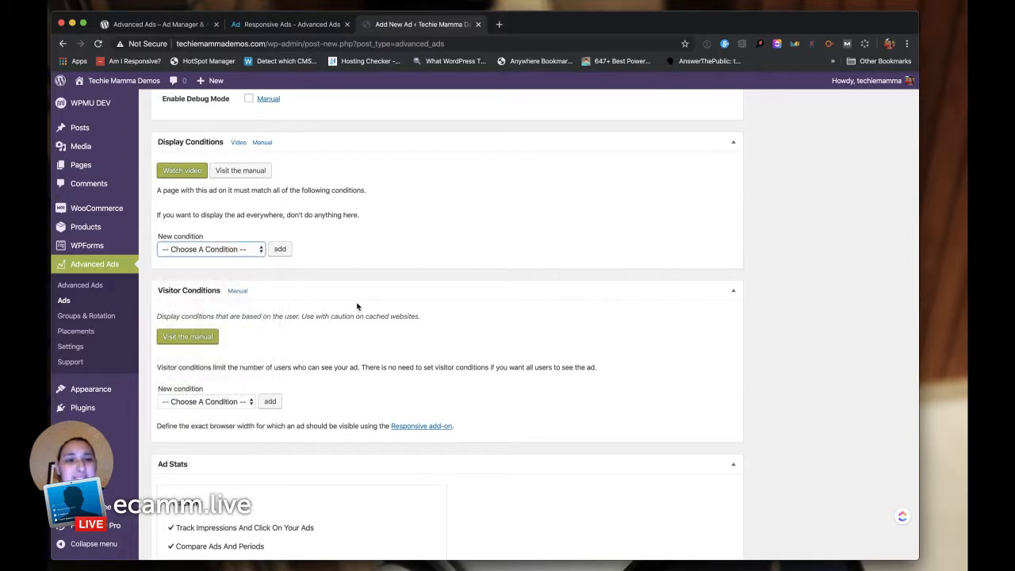
pyautogui.click(207, 251)
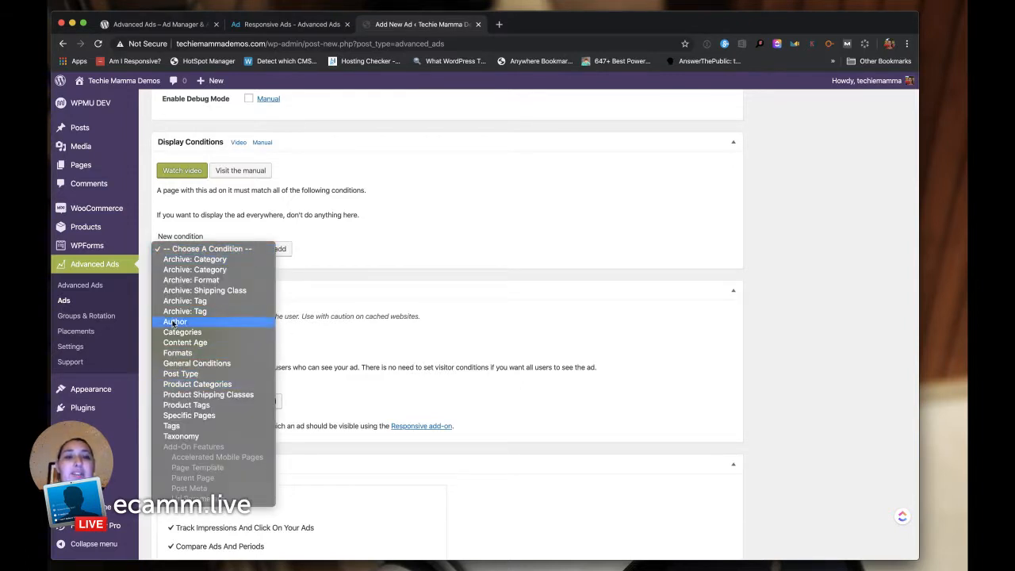
pyautogui.click(462, 309)
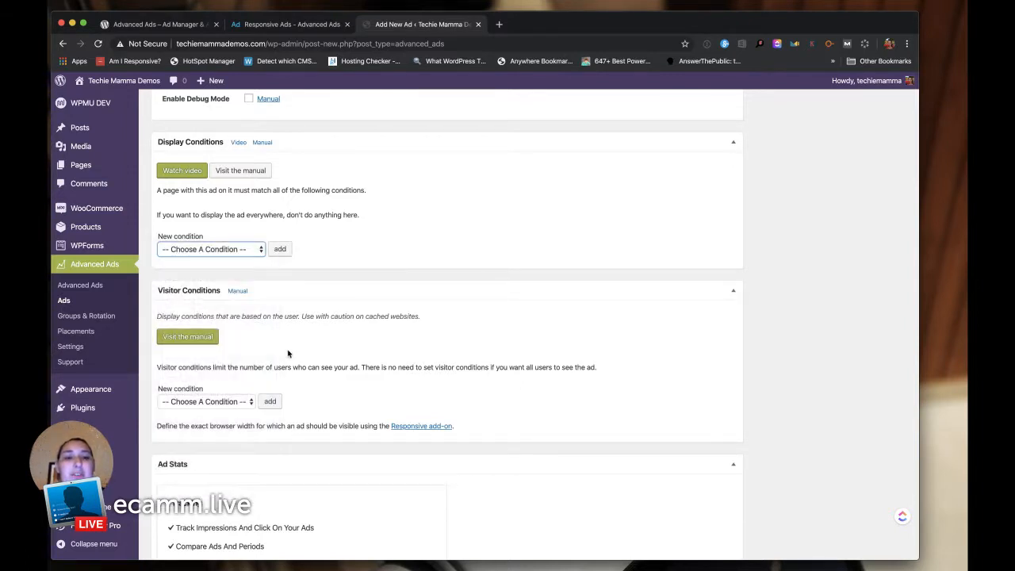
# Review the available visitor conditions and the Ad Stats tracking features without adding a condition.
pyautogui.scroll(-3, 288, 354)
pyautogui.click(199, 299)
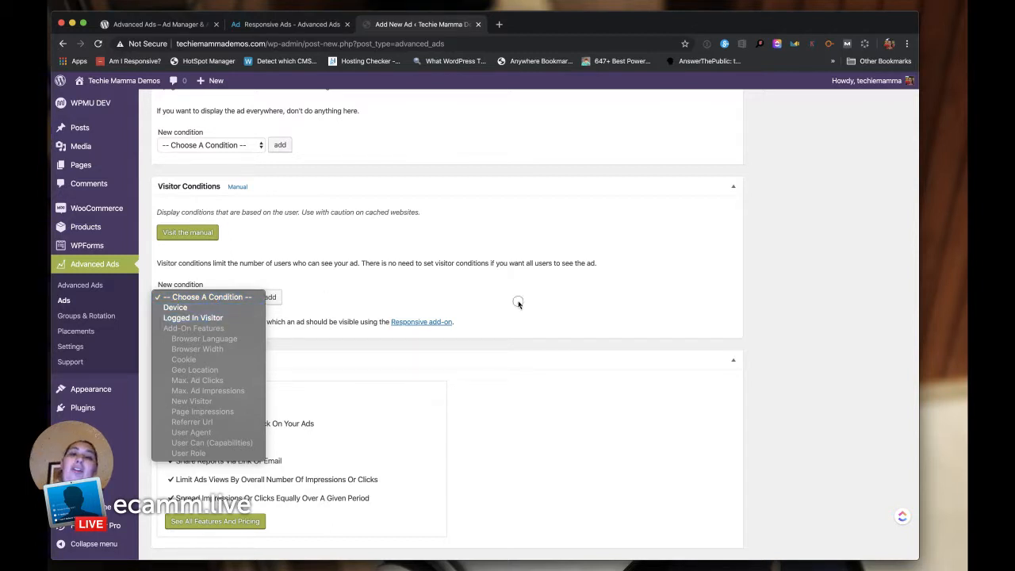
pyautogui.click(518, 303)
pyautogui.scroll(-1, 518, 304)
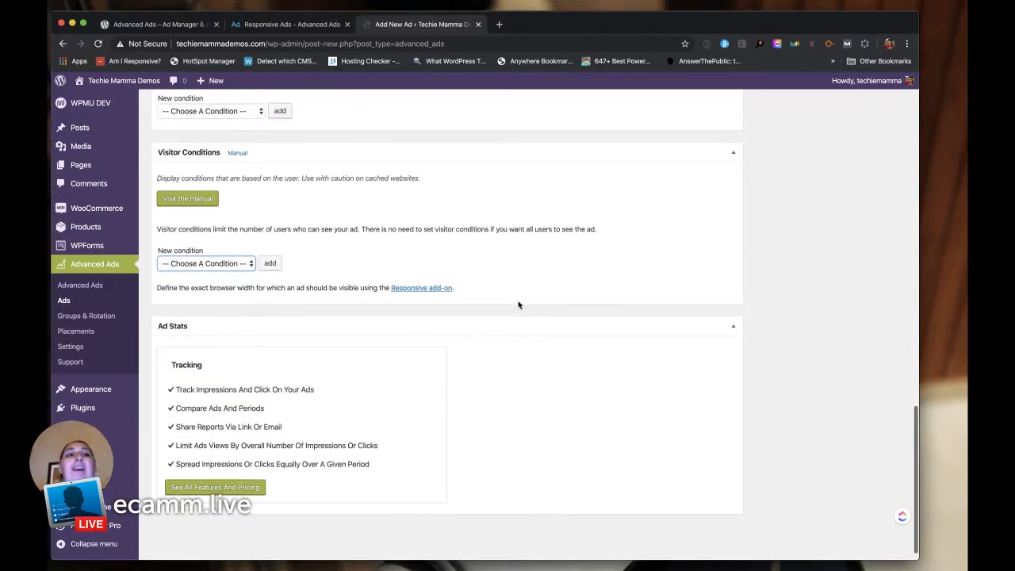
# Publish the Amazon Associates ad and give it a new content placement after paragraph 2.
pyautogui.scroll(10, 505, 330)
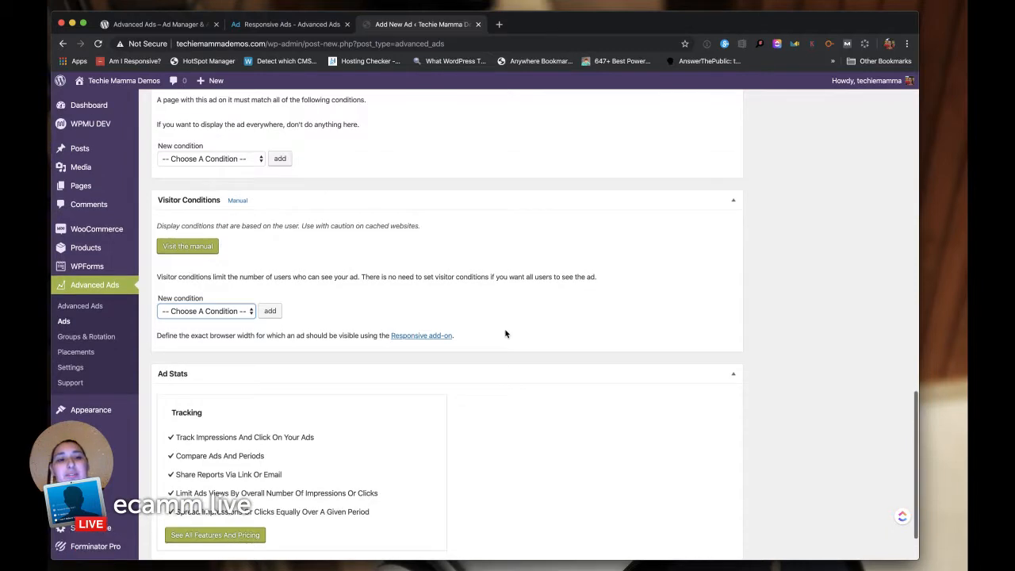
pyautogui.scroll(10, 506, 334)
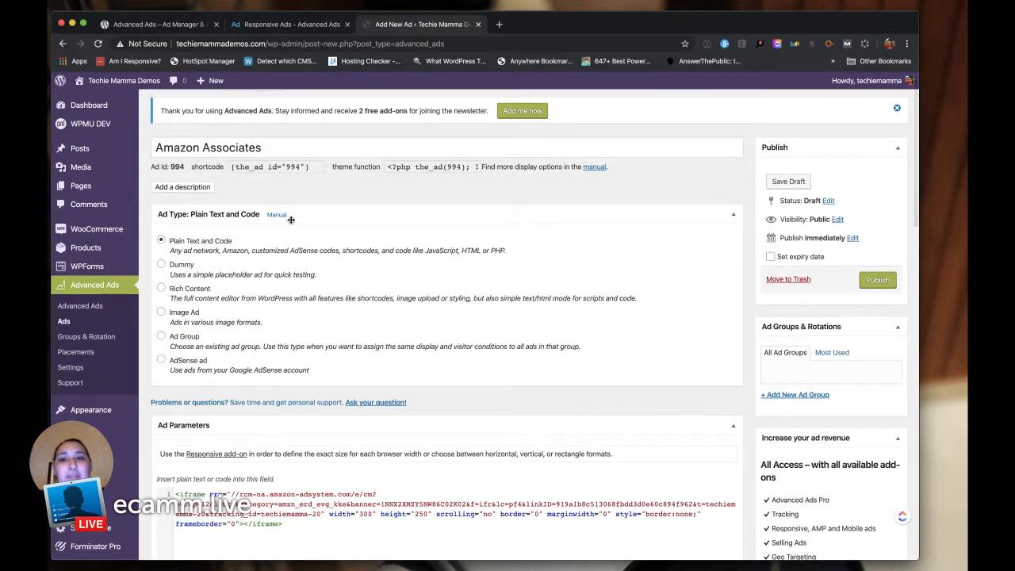
pyautogui.scroll(-2, 303, 266)
pyautogui.scroll(-1, 365, 447)
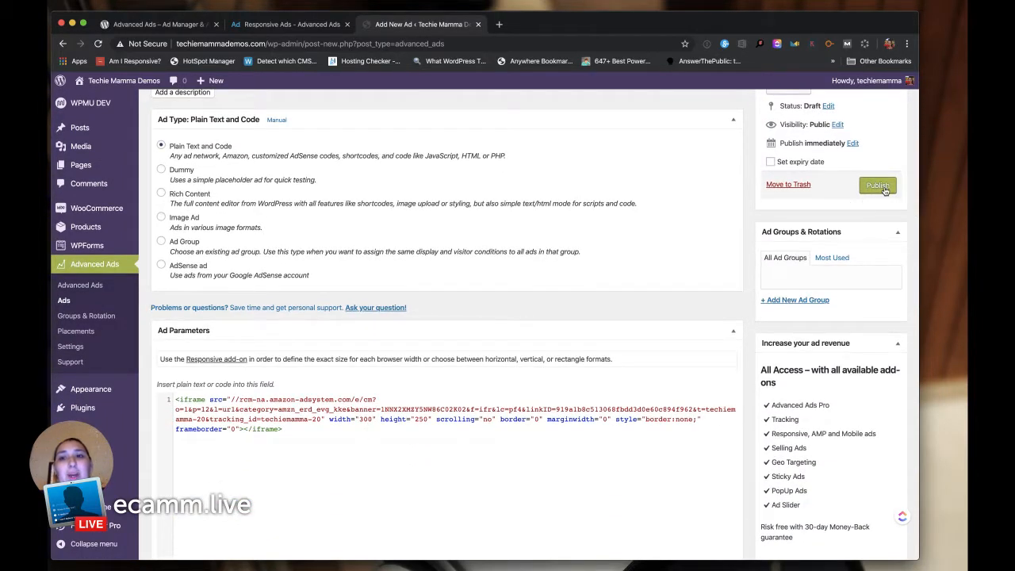
pyautogui.click(880, 187)
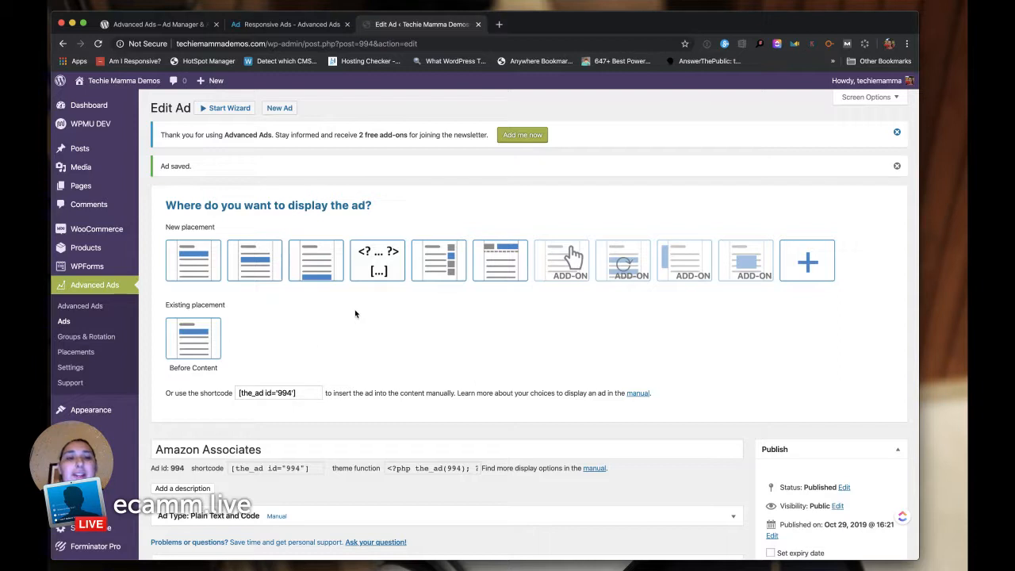
pyautogui.click(264, 264)
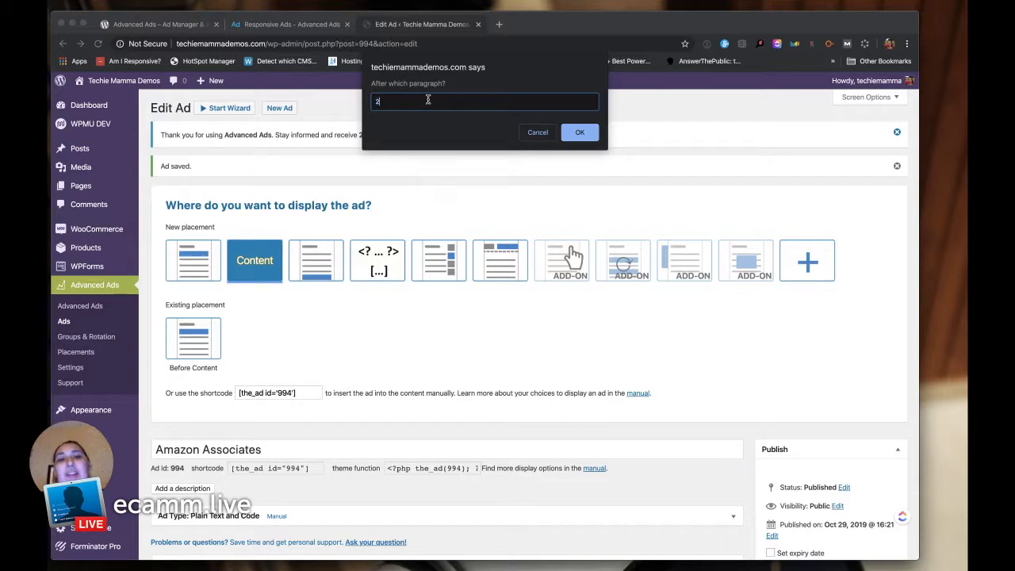
pyautogui.click(583, 132)
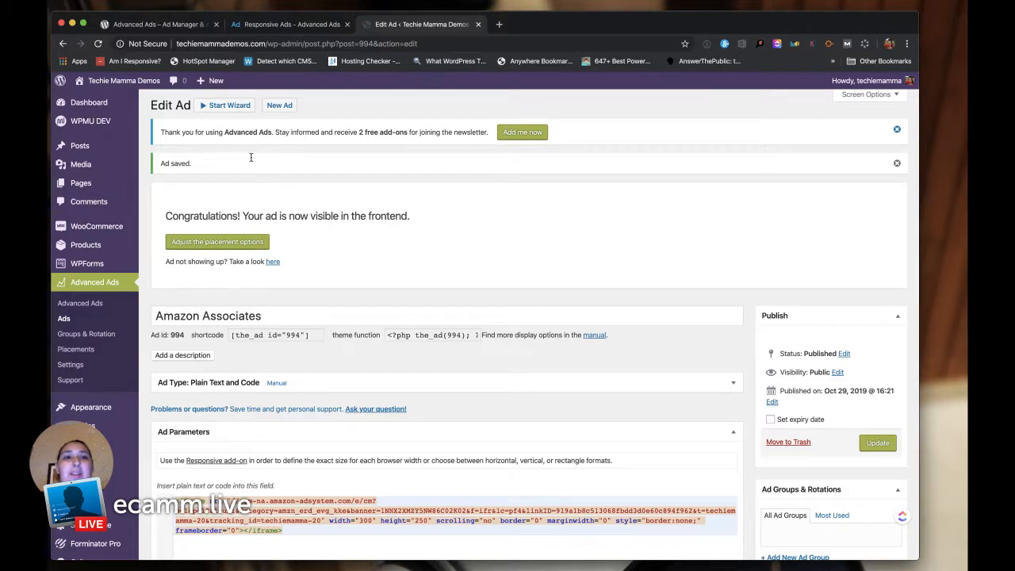
# Load the site's front end at techiemammademos.com and check the home and About Us pages for the Amazon ad.
pyautogui.click(272, 42)
pyautogui.write('techiemammademos.com/')
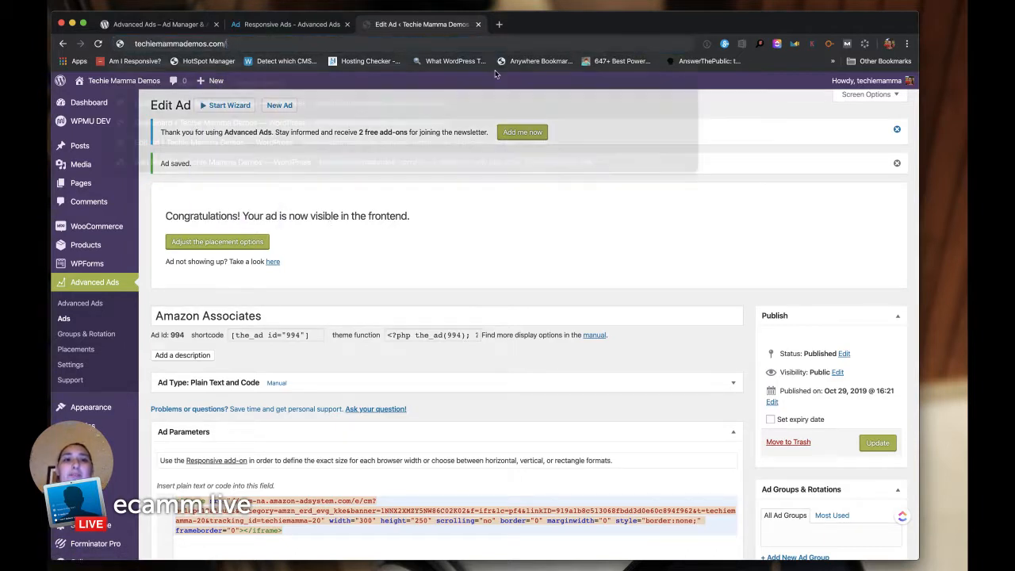
pyautogui.press('Return')
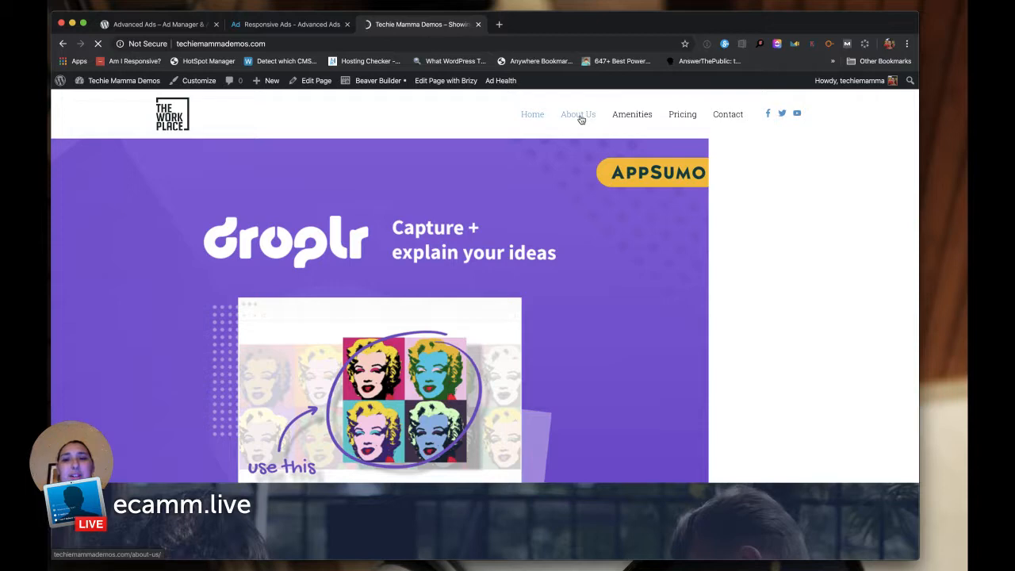
pyautogui.scroll(-10, 491, 267)
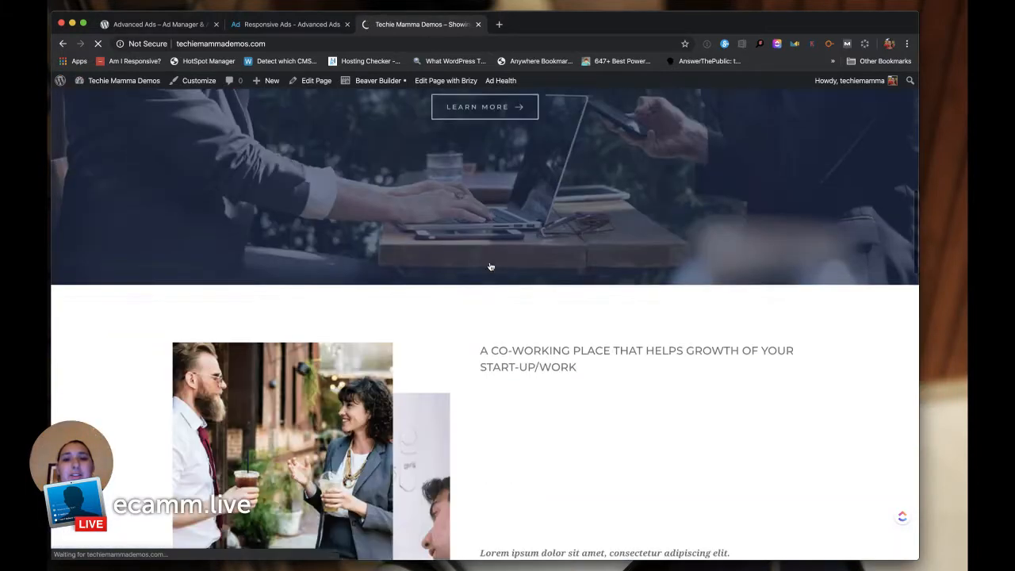
pyautogui.scroll(-5, 491, 267)
pyautogui.scroll(-5, 490, 267)
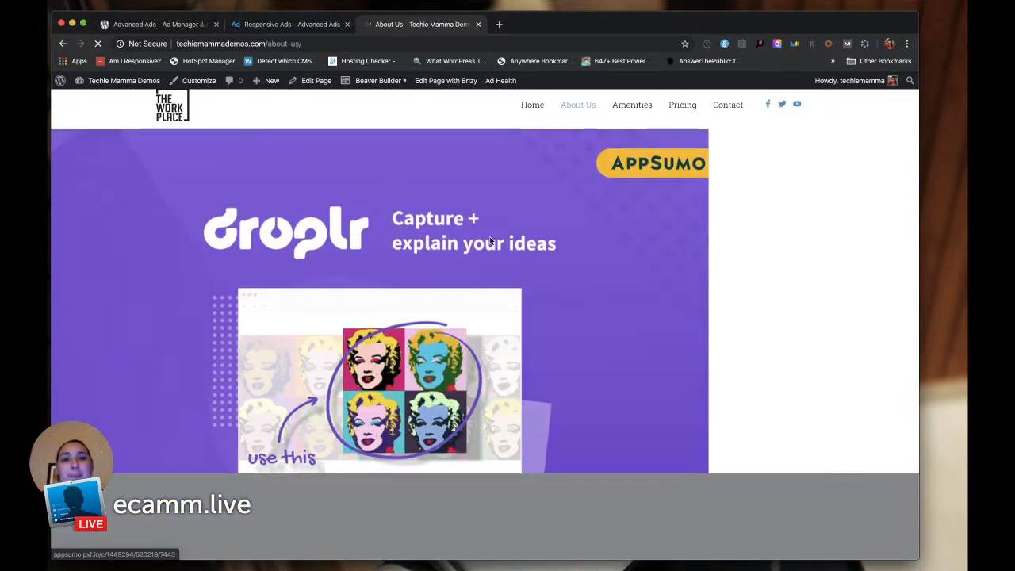
pyautogui.scroll(-5, 490, 241)
pyautogui.scroll(-4, 490, 241)
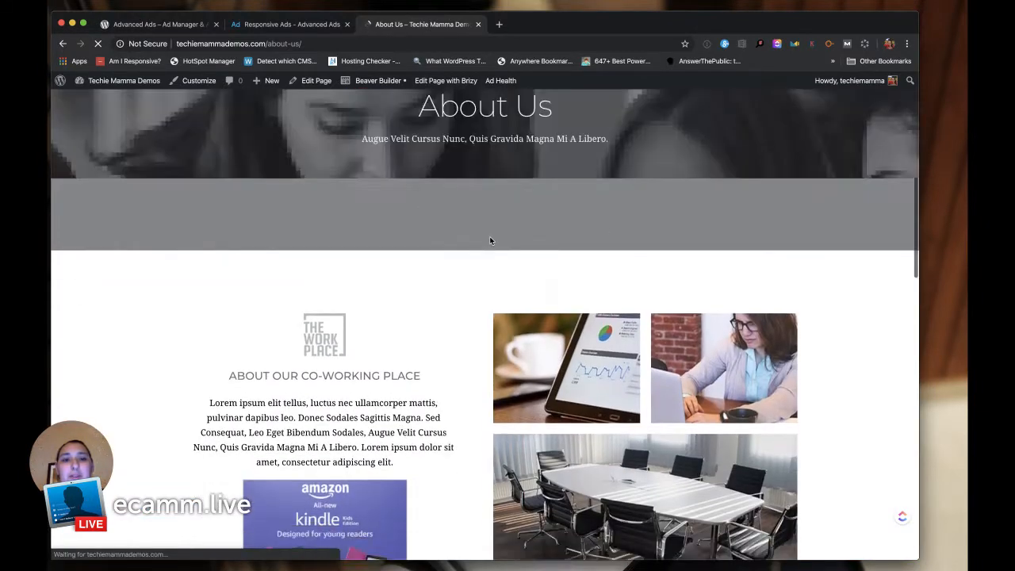
# Check the About Us page from its content down to the footer and back to its header for displayed ads.
pyautogui.scroll(-3, 490, 241)
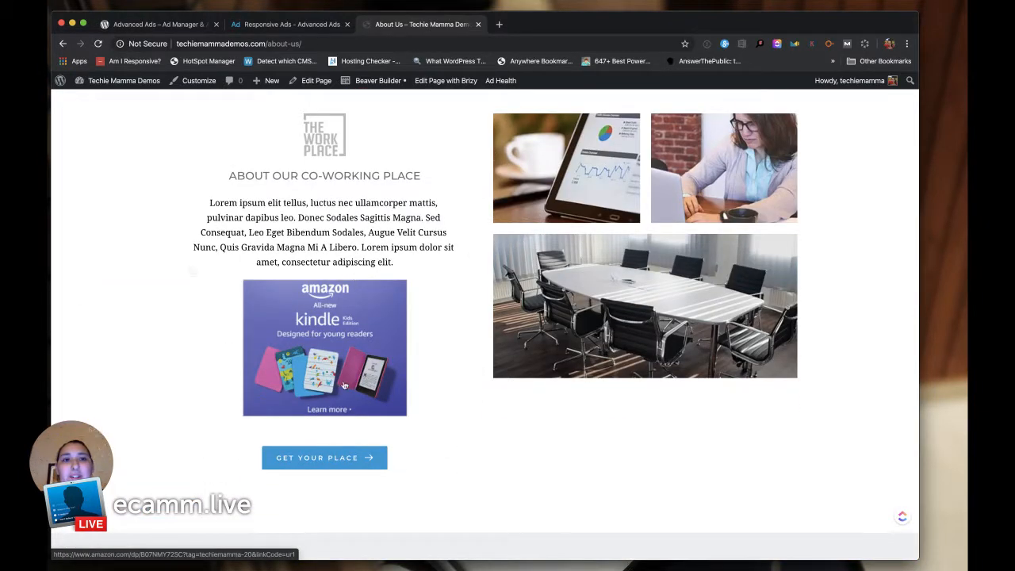
pyautogui.scroll(-9, 385, 379)
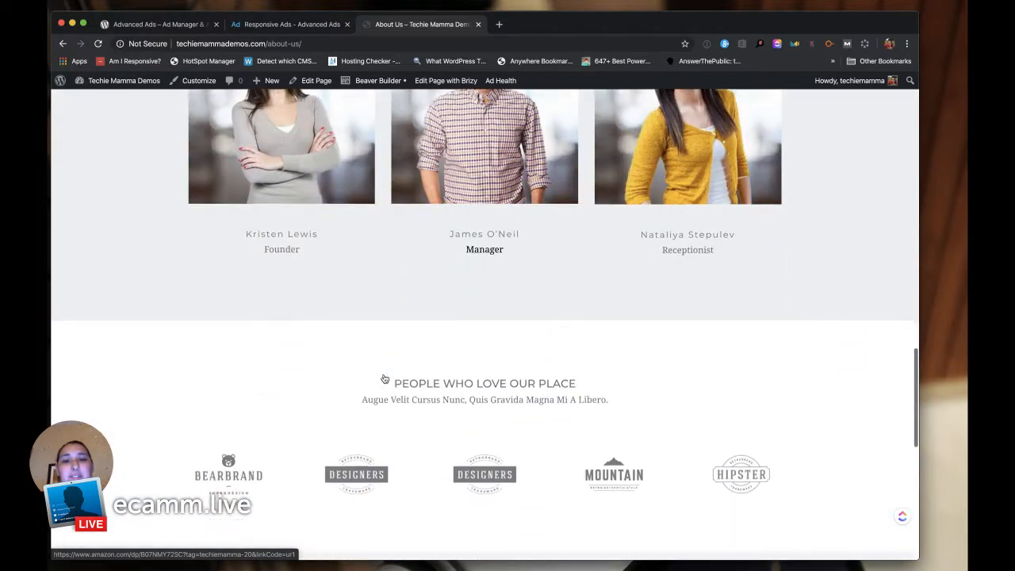
pyautogui.scroll(-3, 385, 379)
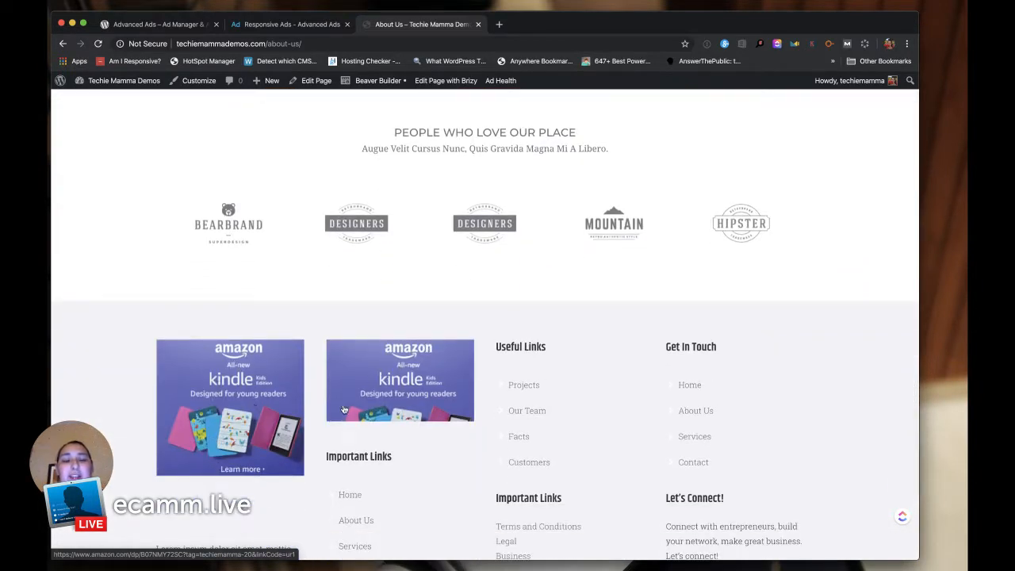
pyautogui.scroll(5, 267, 388)
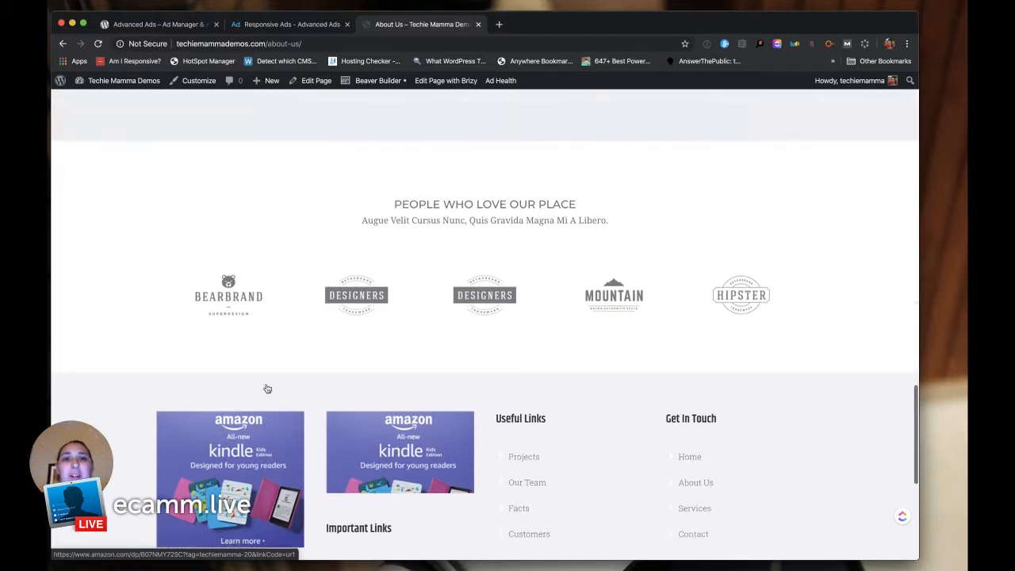
pyautogui.scroll(12, 267, 387)
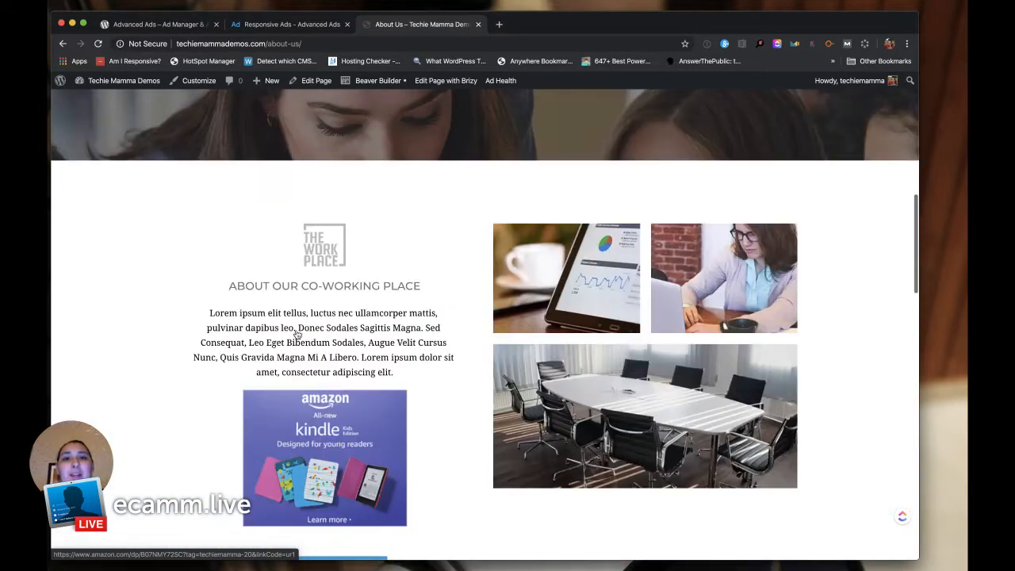
pyautogui.scroll(3, 340, 174)
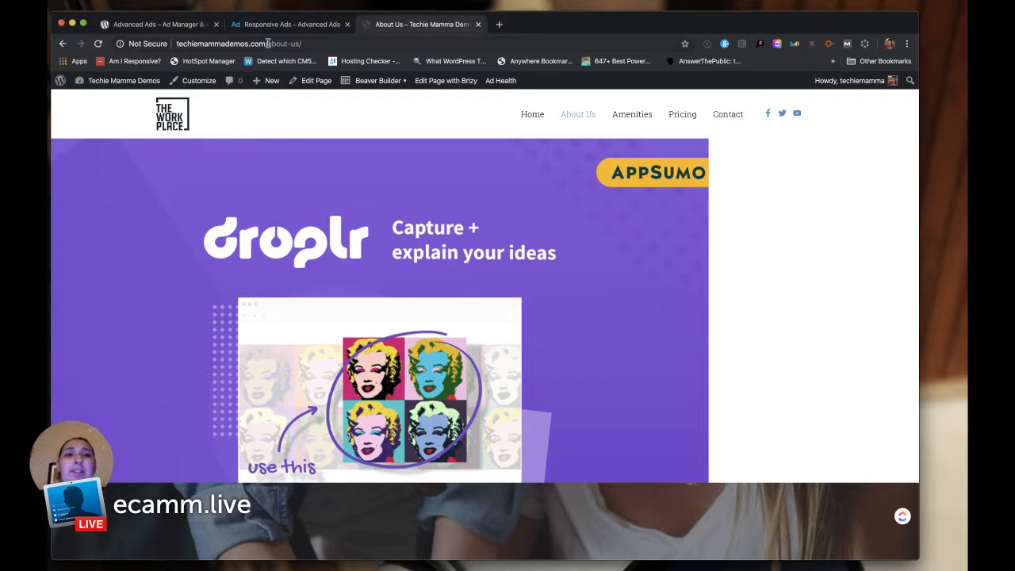
# Load the WordPress admin dashboard at techiemammademos.com/wp-admin.
pyautogui.moveTo(268, 43); pyautogui.dragTo(339, 44)
pyautogui.write('wp-adm')
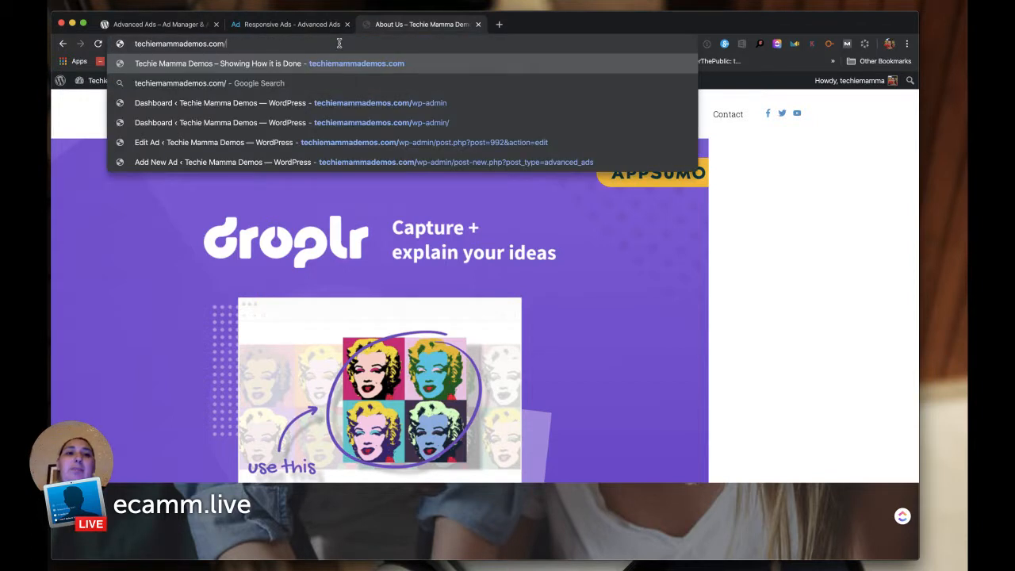
pyautogui.write('in')
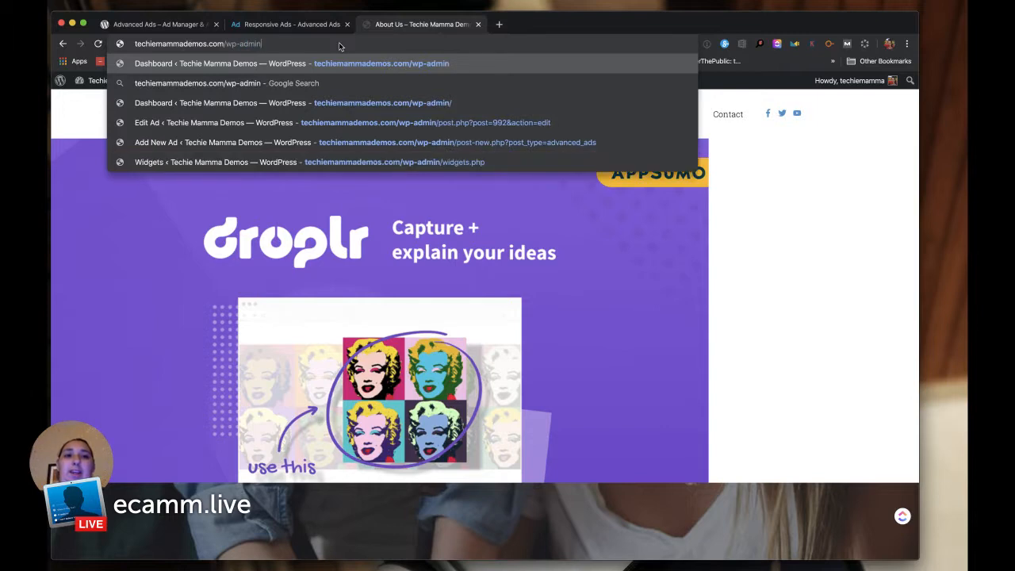
pyautogui.press('Return')
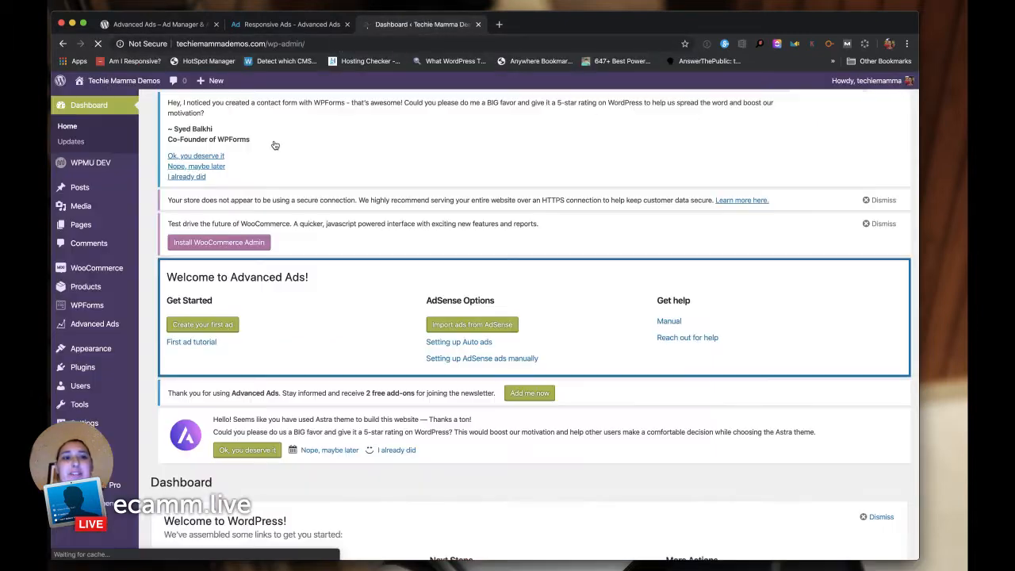
# Go to the Advanced Ads list of ads and open the AppSumo ad for editing.
pyautogui.moveTo(87, 389)
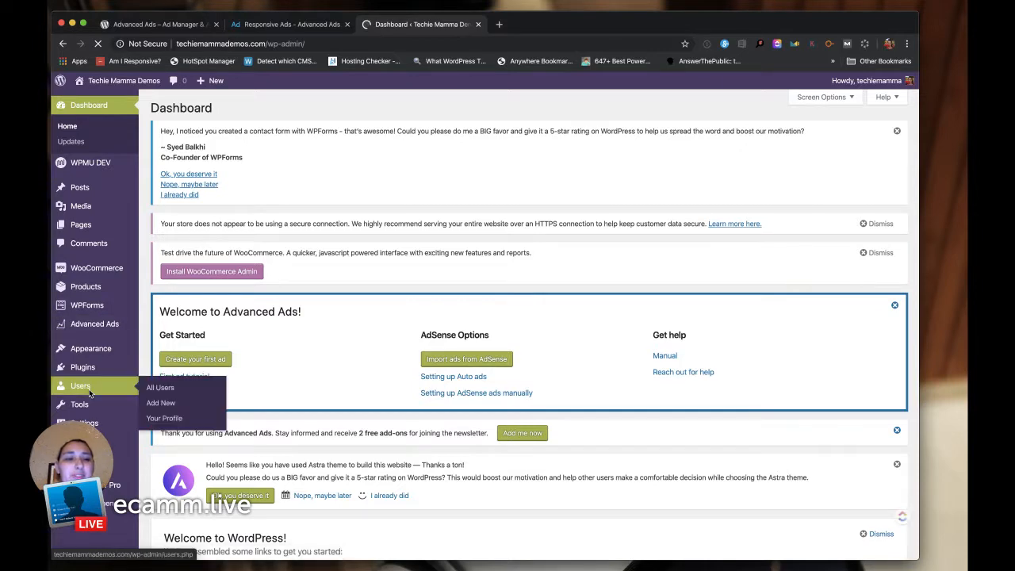
pyautogui.scroll(-1, 89, 393)
pyautogui.moveTo(98, 426)
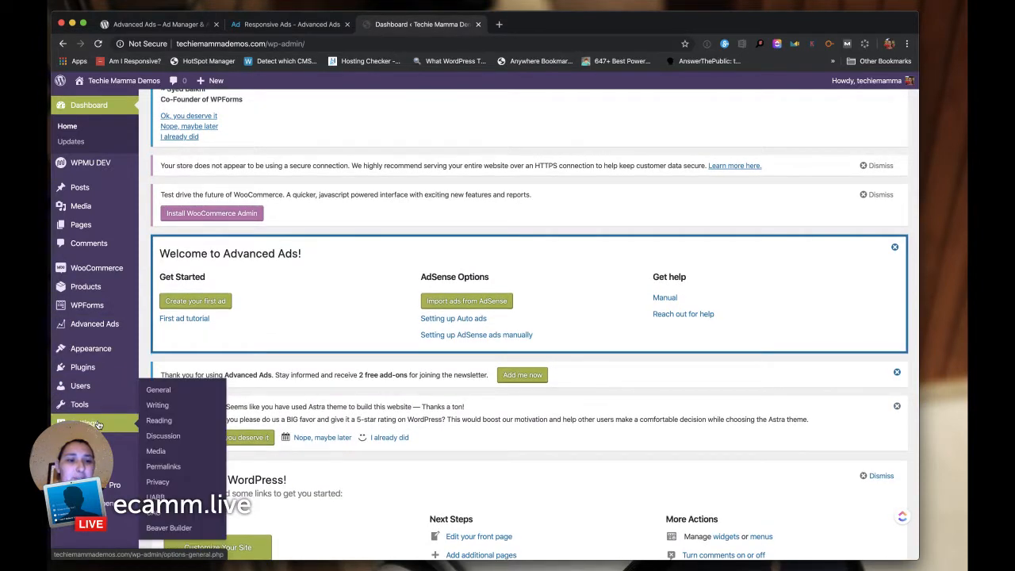
pyautogui.click(92, 325)
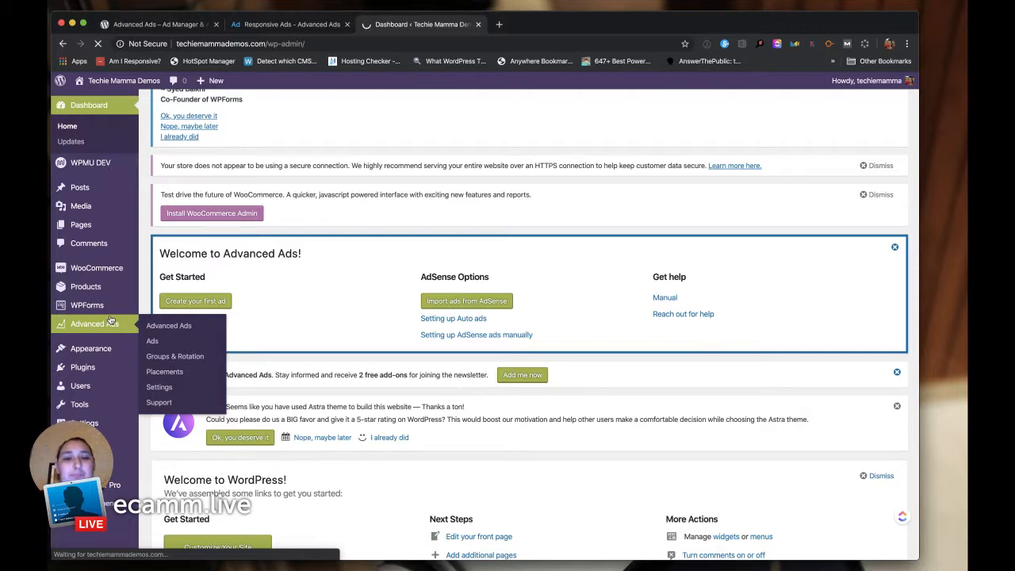
pyautogui.scroll(-2, 120, 290)
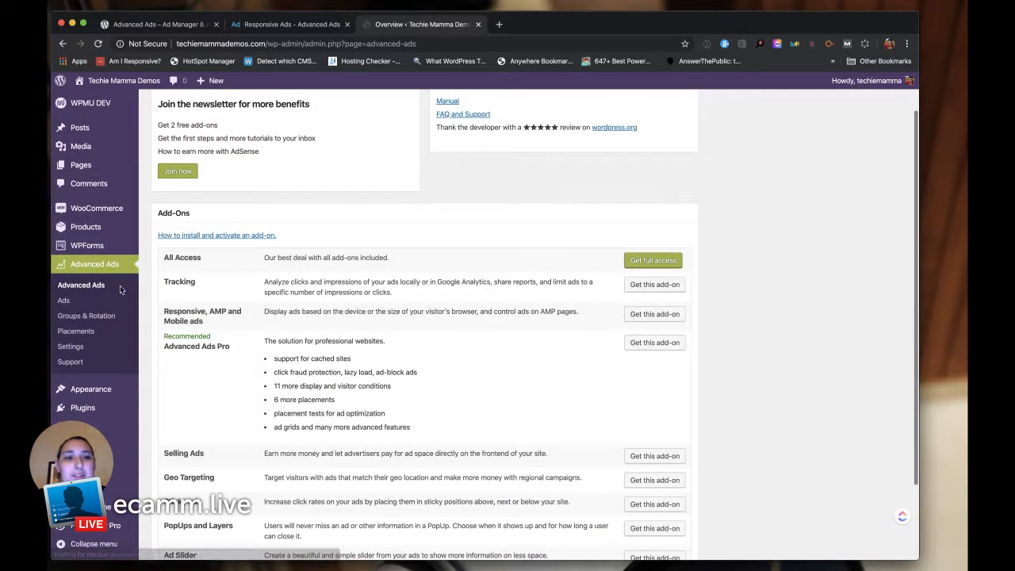
pyautogui.click(63, 302)
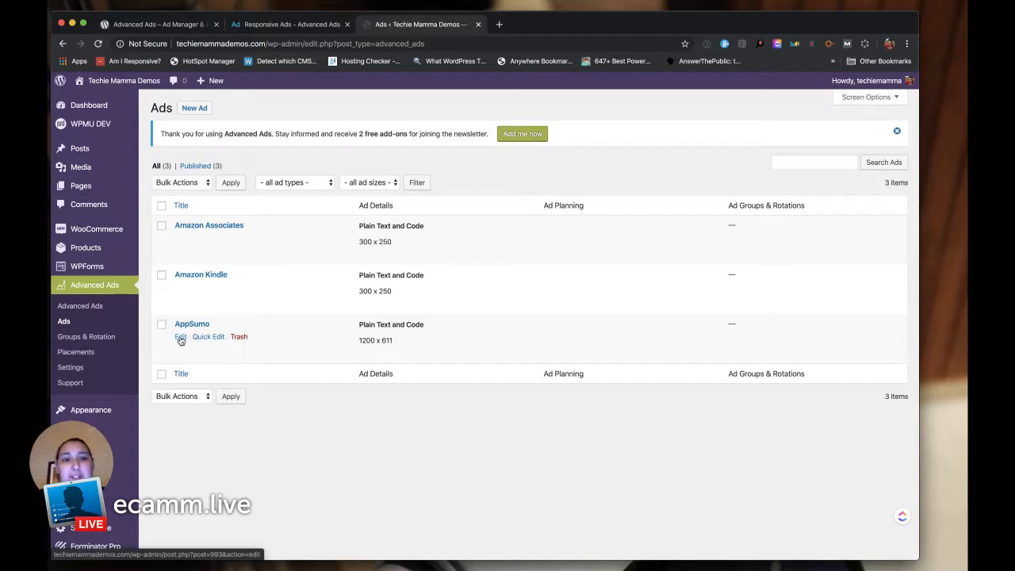
pyautogui.click(181, 338)
# Update the AppSumo ad after reviewing its parameters and layout settings, and open the ad placements.
pyautogui.scroll(-1, 375, 312)
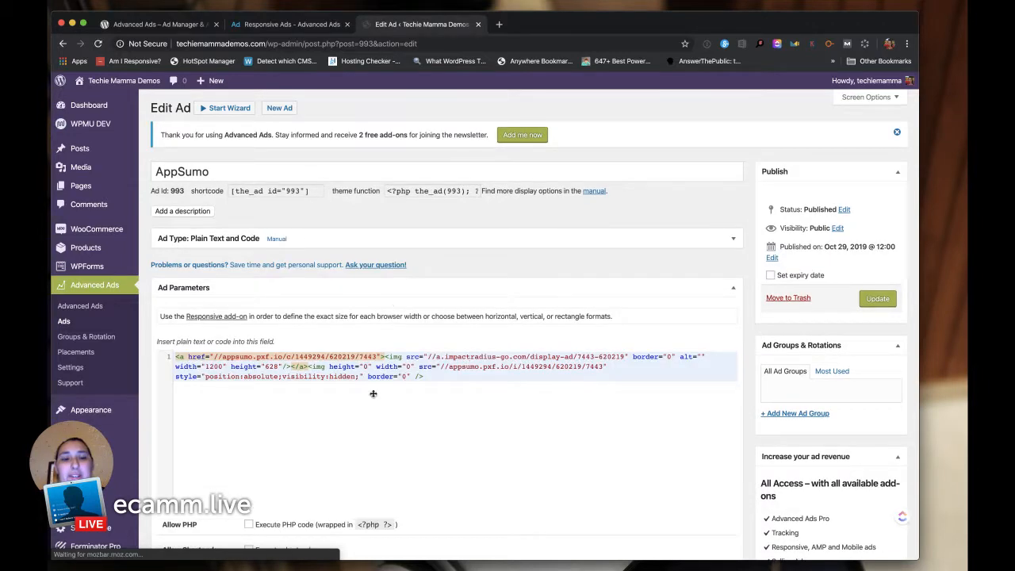
pyautogui.scroll(-5, 335, 375)
pyautogui.scroll(-10, 334, 377)
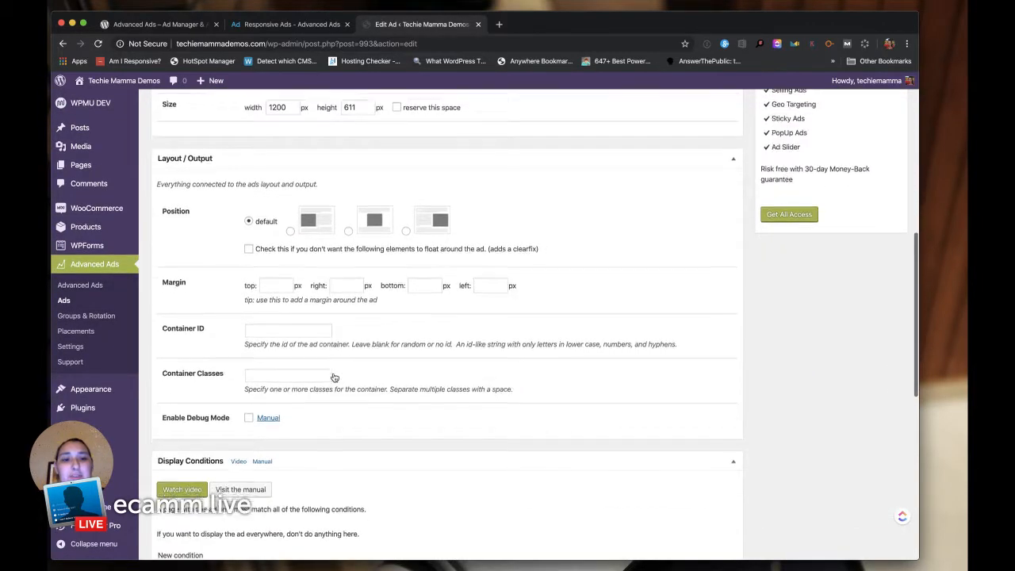
pyautogui.scroll(15, 334, 374)
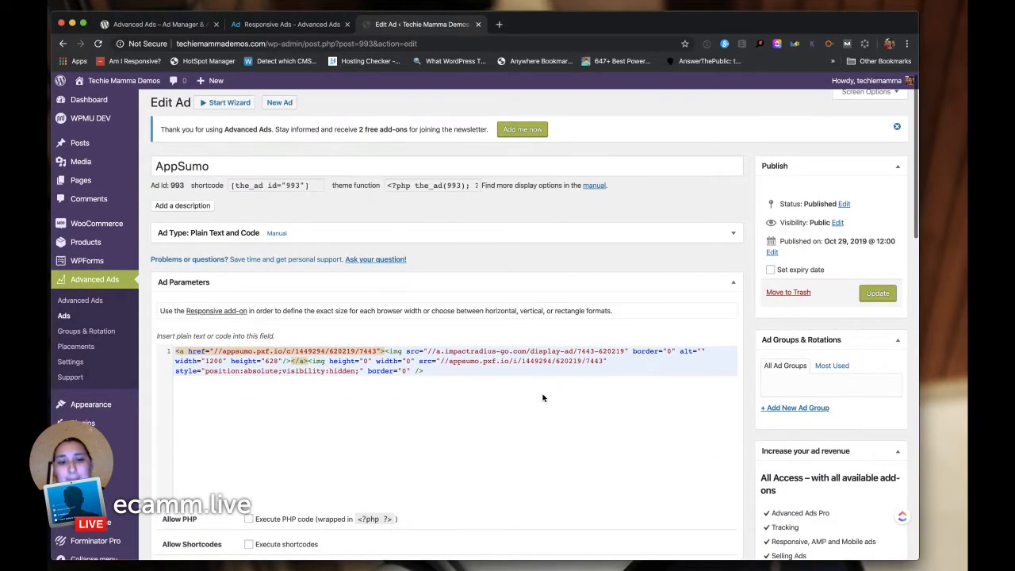
pyautogui.scroll(-4, 544, 397)
pyautogui.scroll(2, 543, 397)
pyautogui.scroll(2, 543, 398)
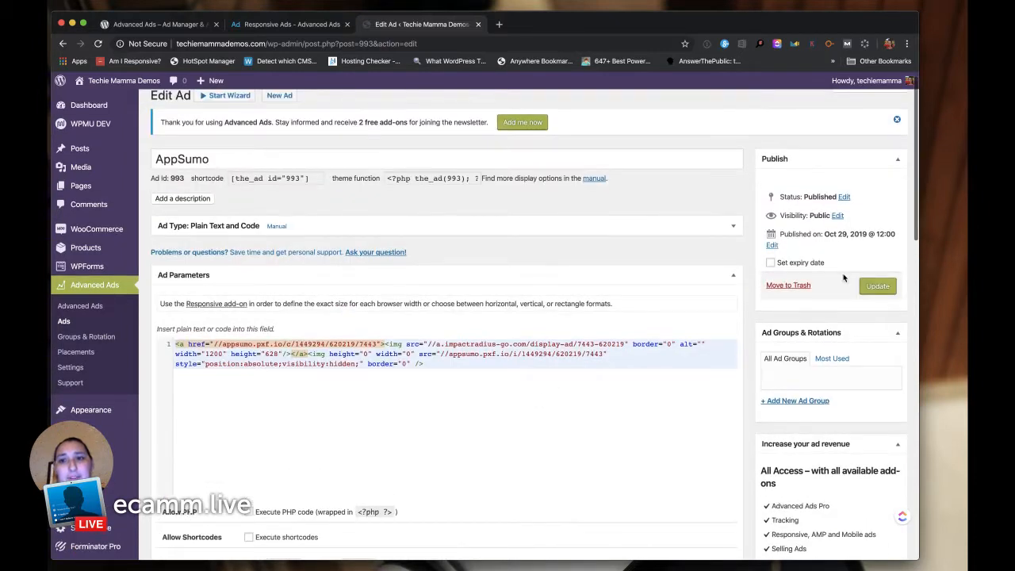
pyautogui.click(878, 287)
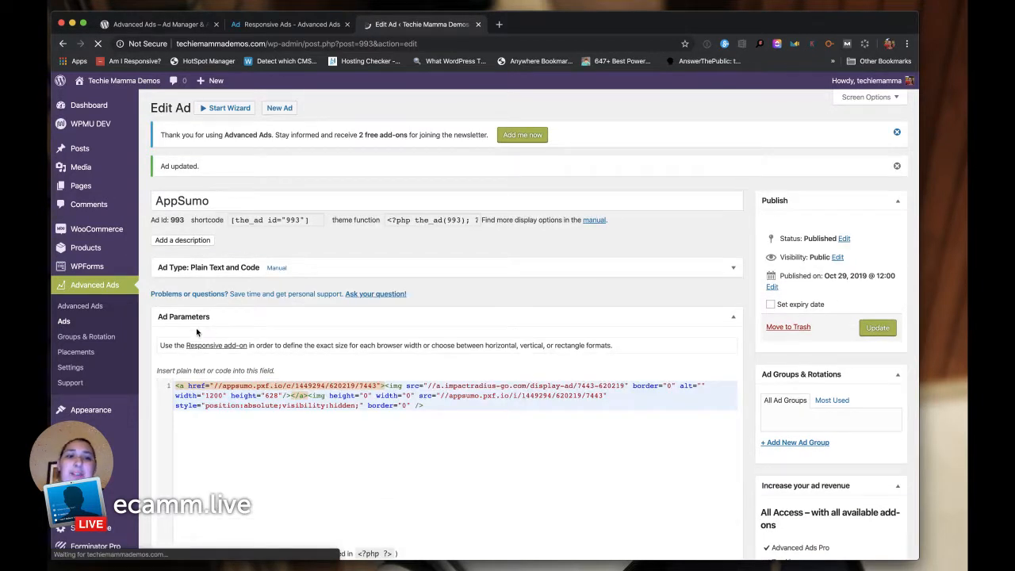
pyautogui.click(77, 352)
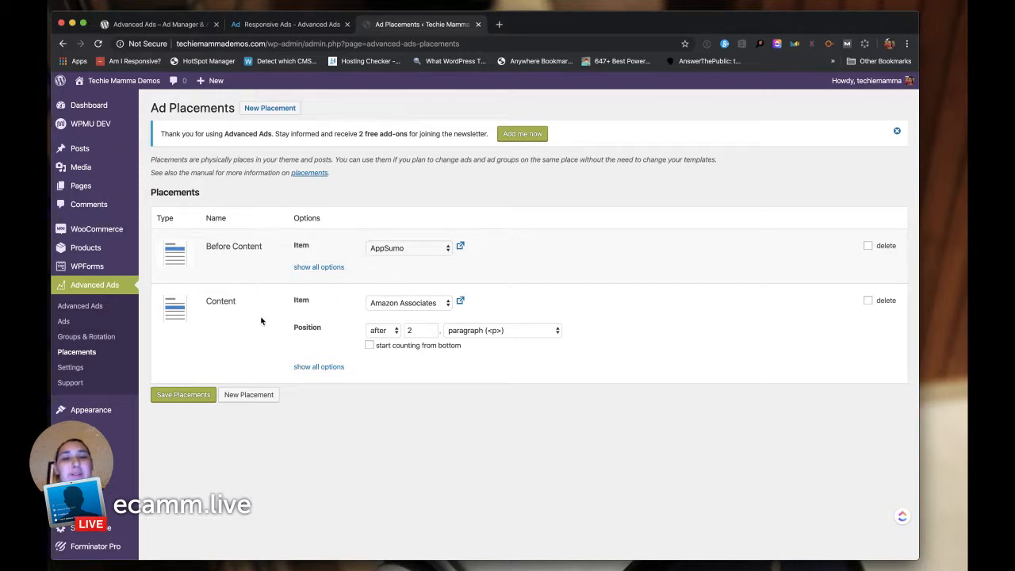
# Set the Before Content placement's item to Amazon Associates.
pyautogui.click(407, 248)
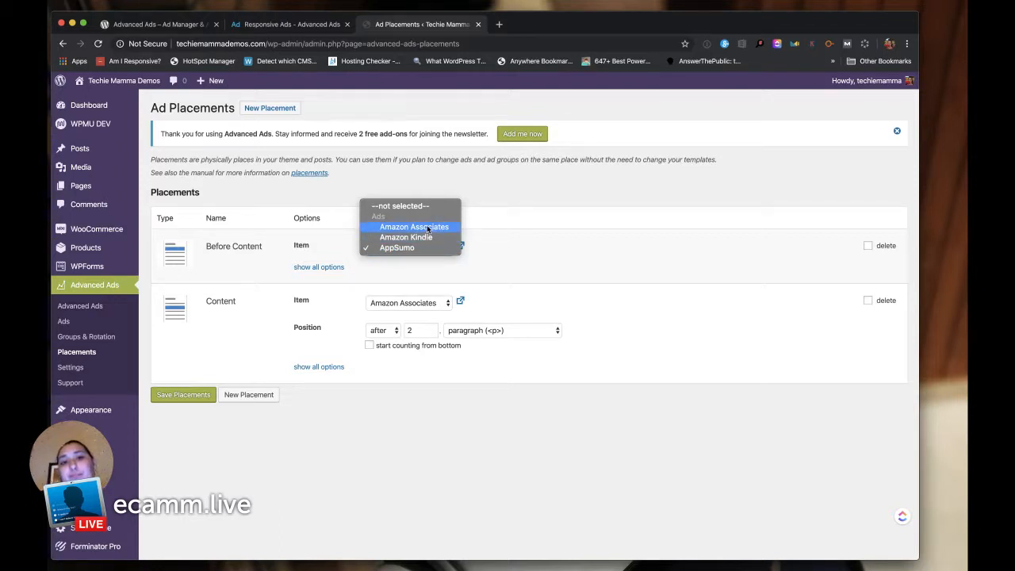
pyautogui.click(426, 227)
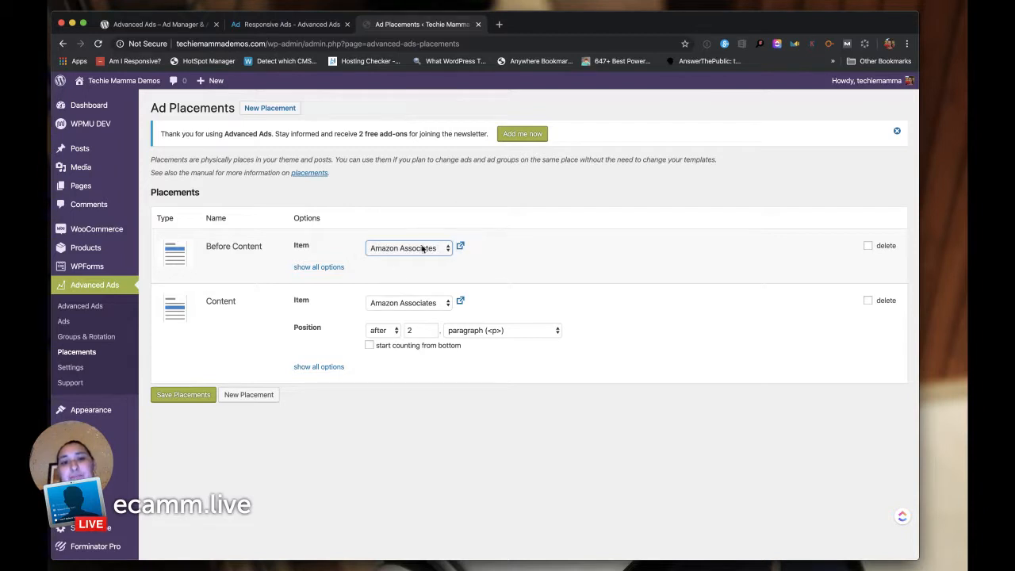
pyautogui.click(413, 250)
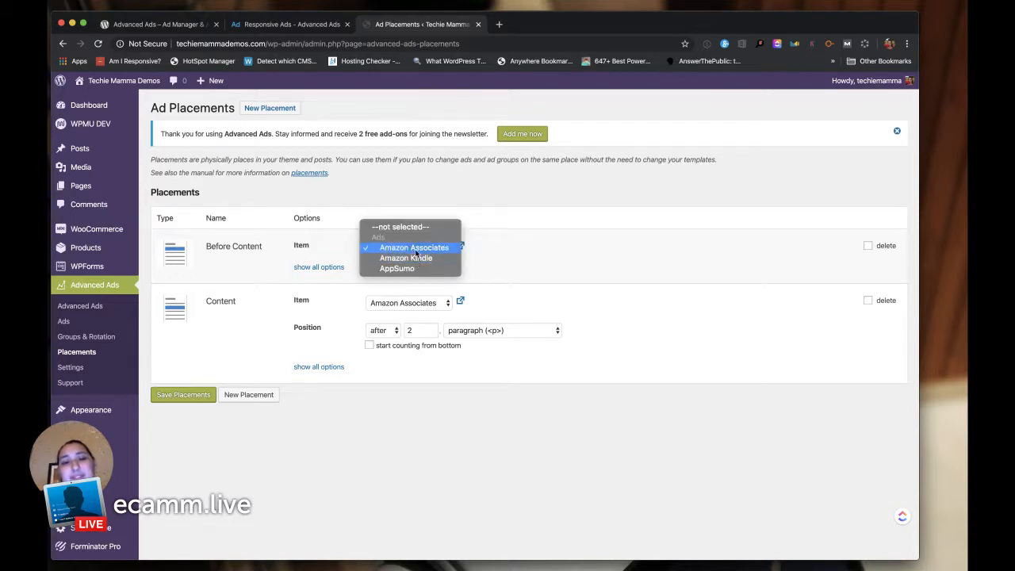
pyautogui.click(666, 275)
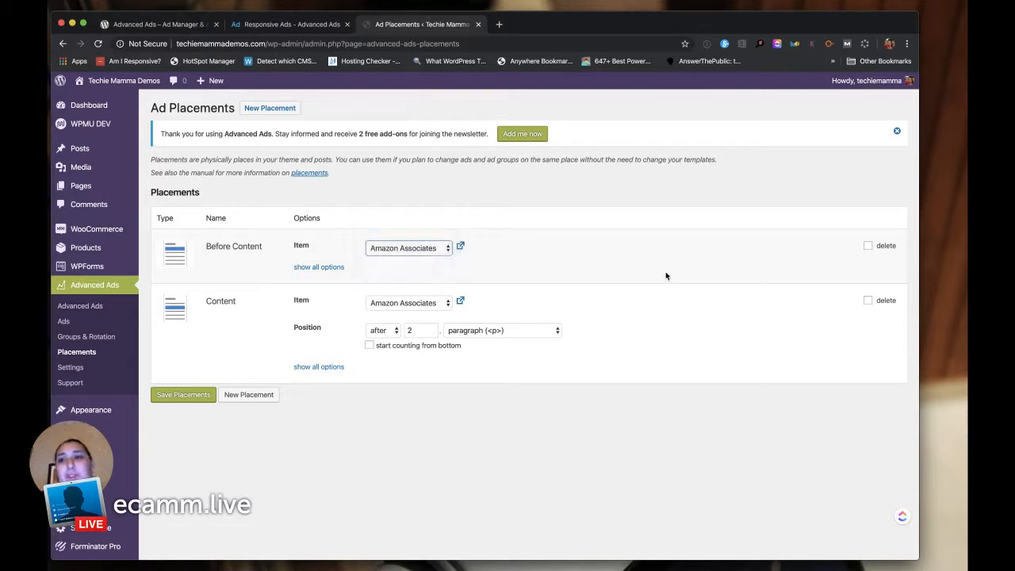
pyautogui.click(934, 198)
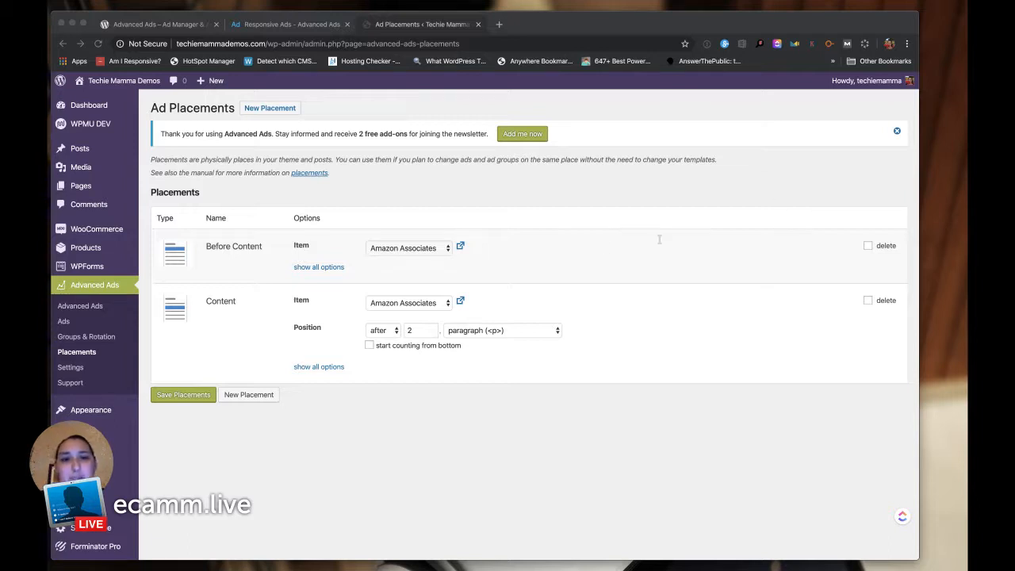
# Set the Before Content placement's item to "--not selected--" and save the placements.
pyautogui.click(422, 409)
pyautogui.click(386, 254)
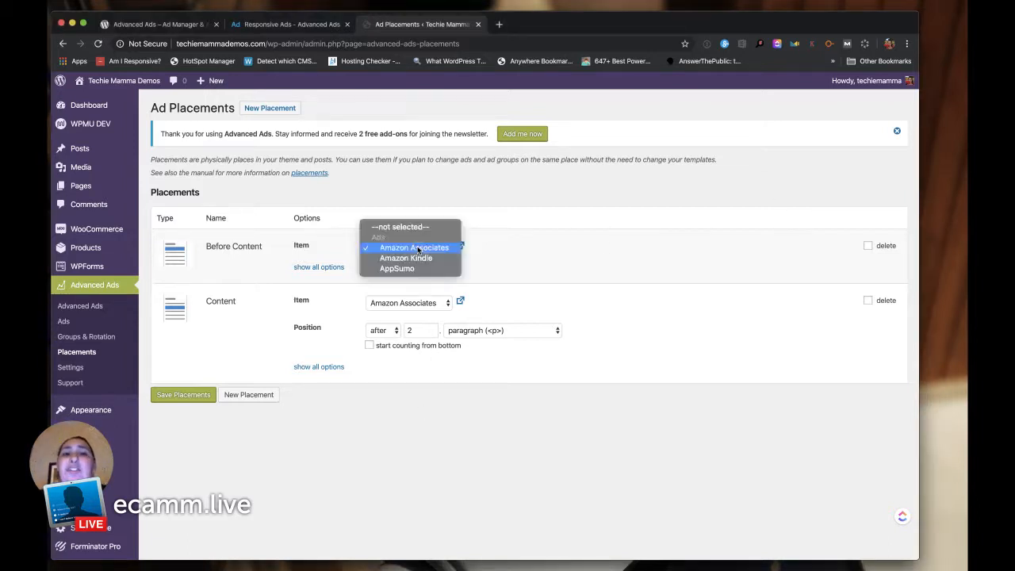
pyautogui.click(400, 228)
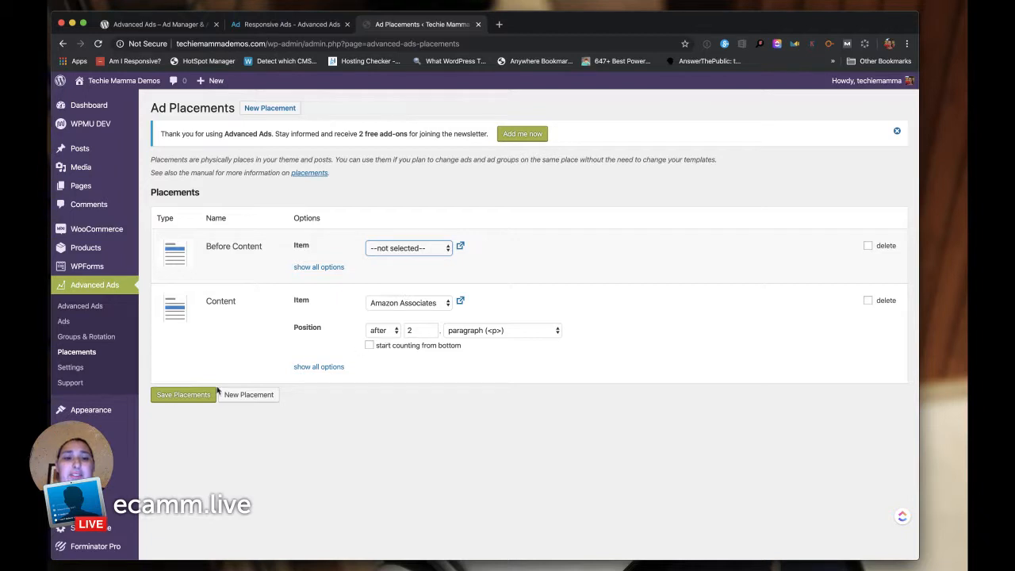
pyautogui.click(184, 396)
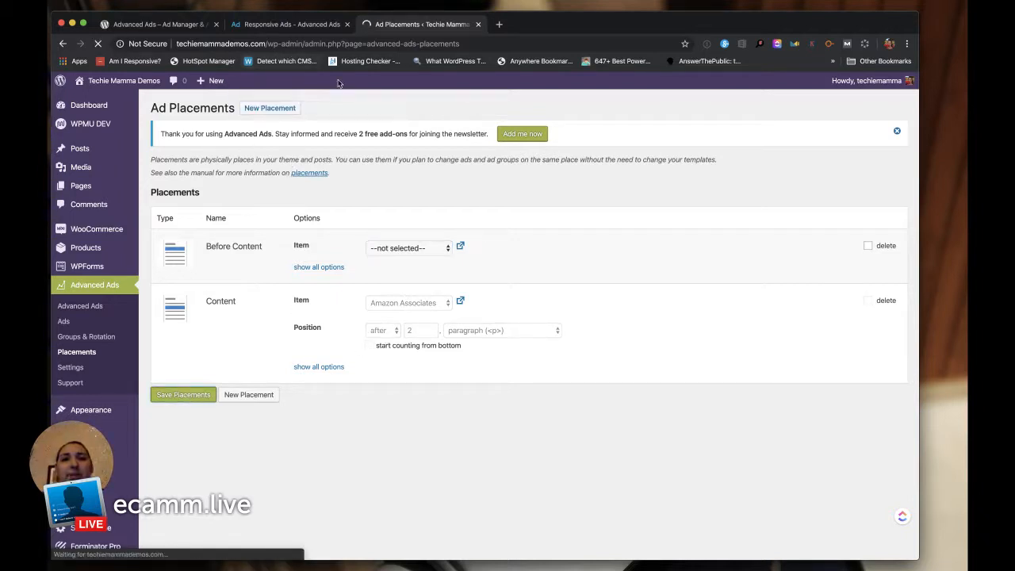
# Load techiemammademos.com in a new browser tab and check the home page's header and content for displayed ads.
pyautogui.press('super+t')
pyautogui.write('techie')
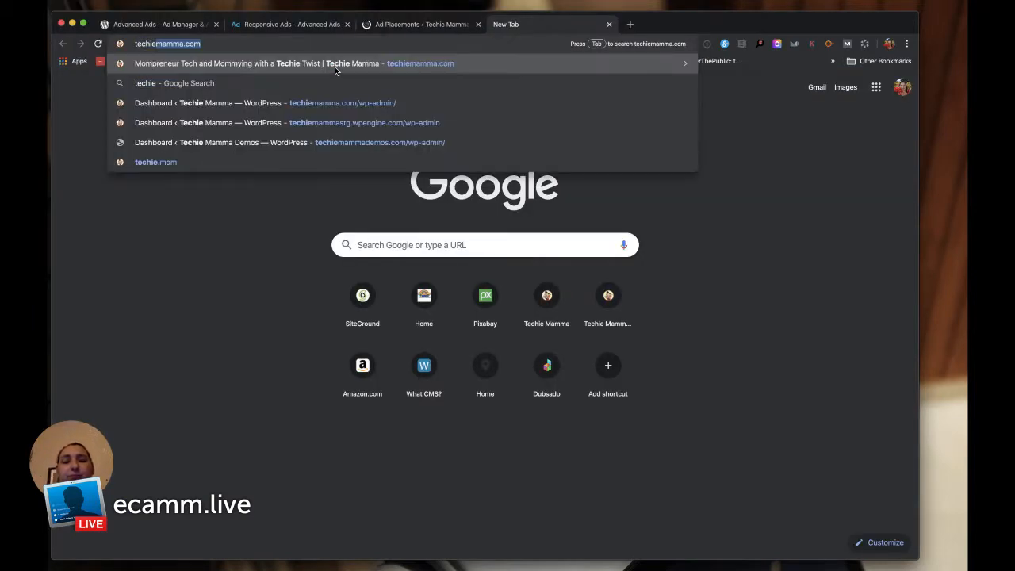
pyautogui.press('Return')
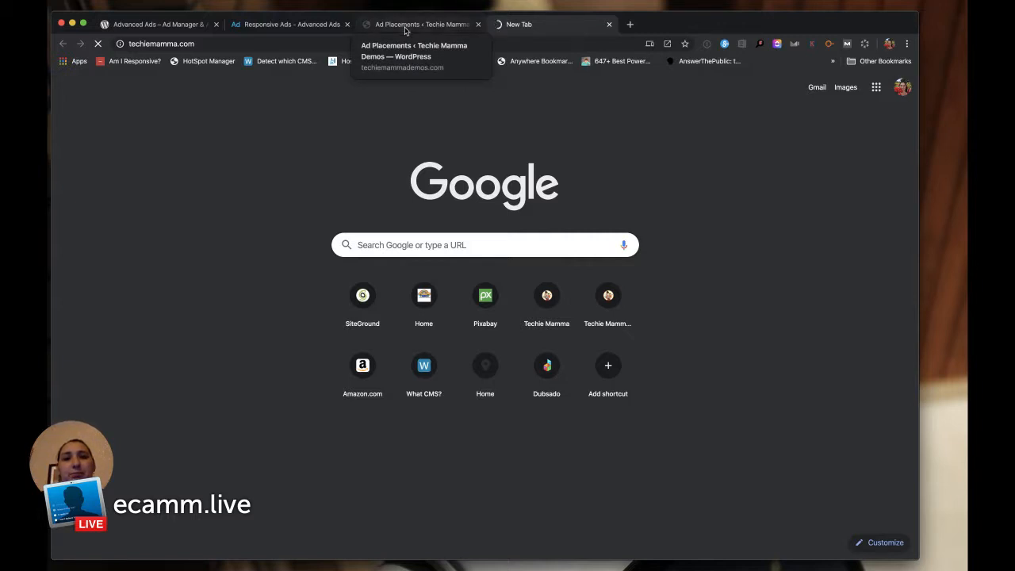
pyautogui.click(500, 43)
pyautogui.write('tec')
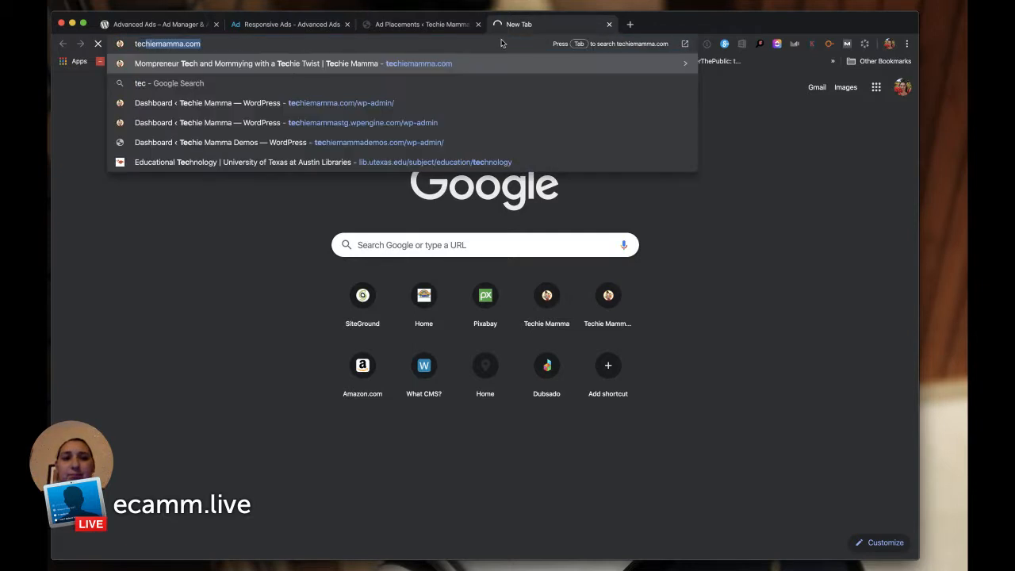
pyautogui.write('hiemammademos')
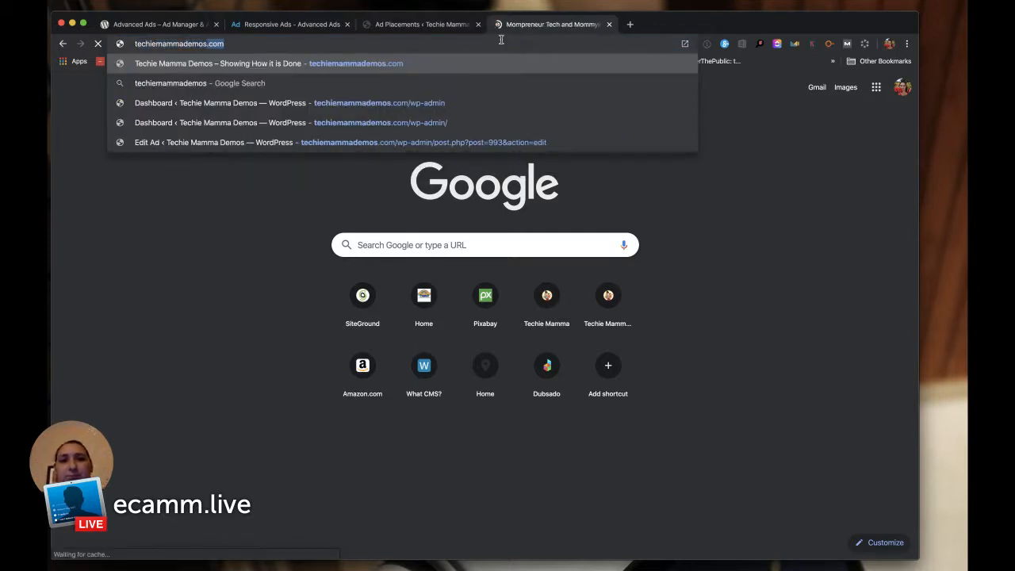
pyautogui.press('Return')
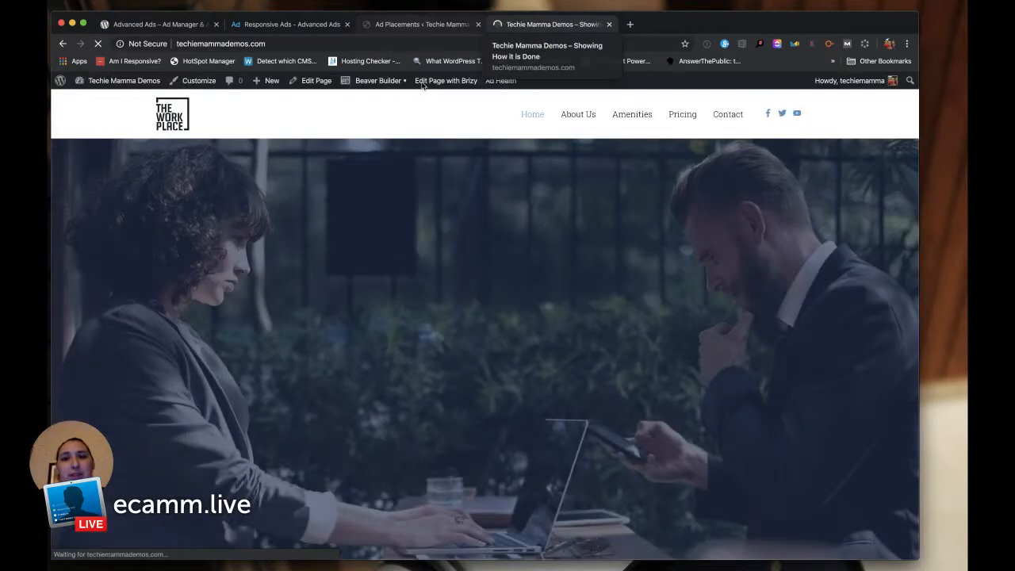
pyautogui.scroll(-10, 456, 214)
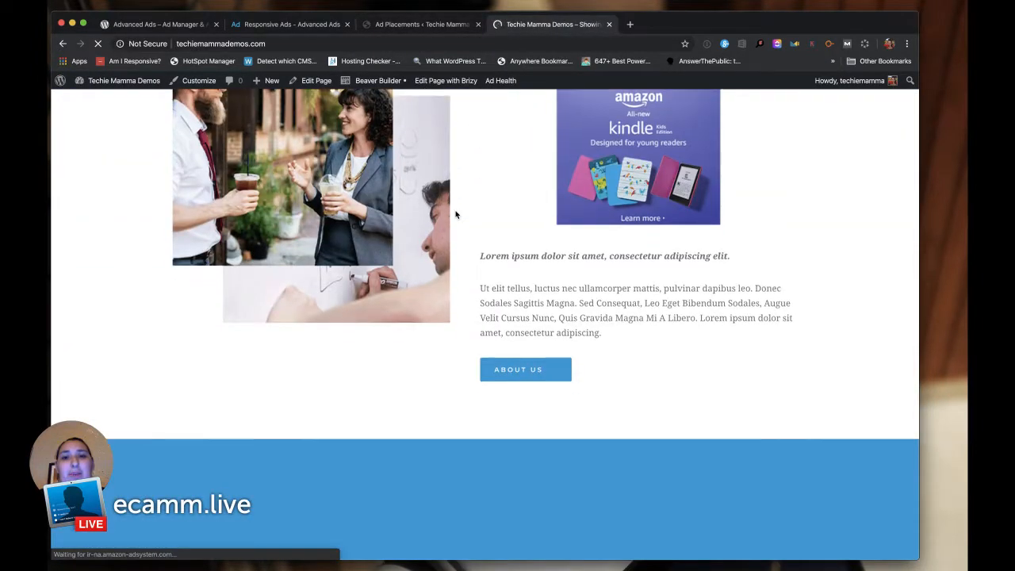
pyautogui.scroll(3, 456, 214)
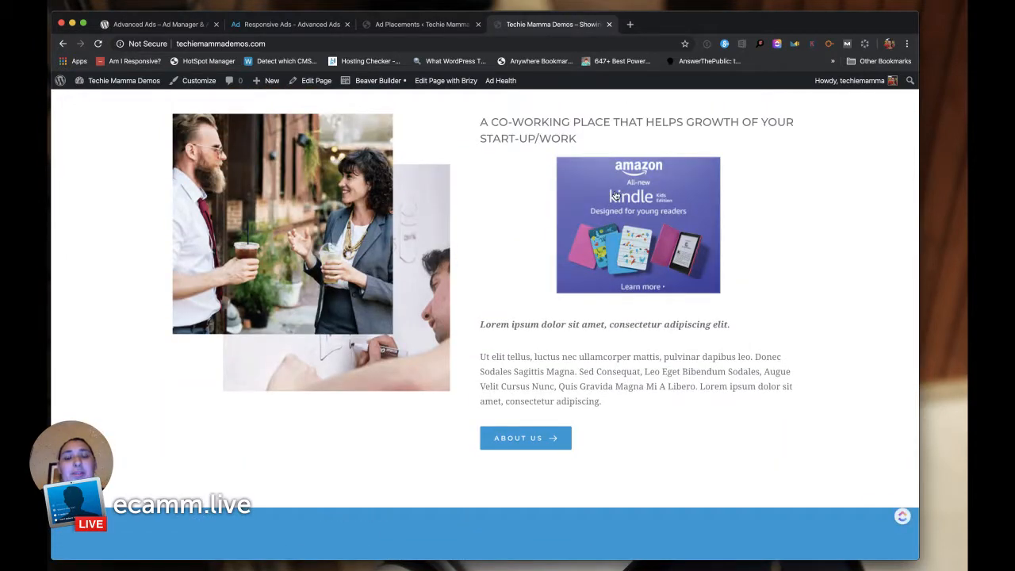
# Examine the remaining sections of the live home page down to the footer for displayed ads.
pyautogui.scroll(-3, 616, 193)
pyautogui.scroll(-15, 616, 194)
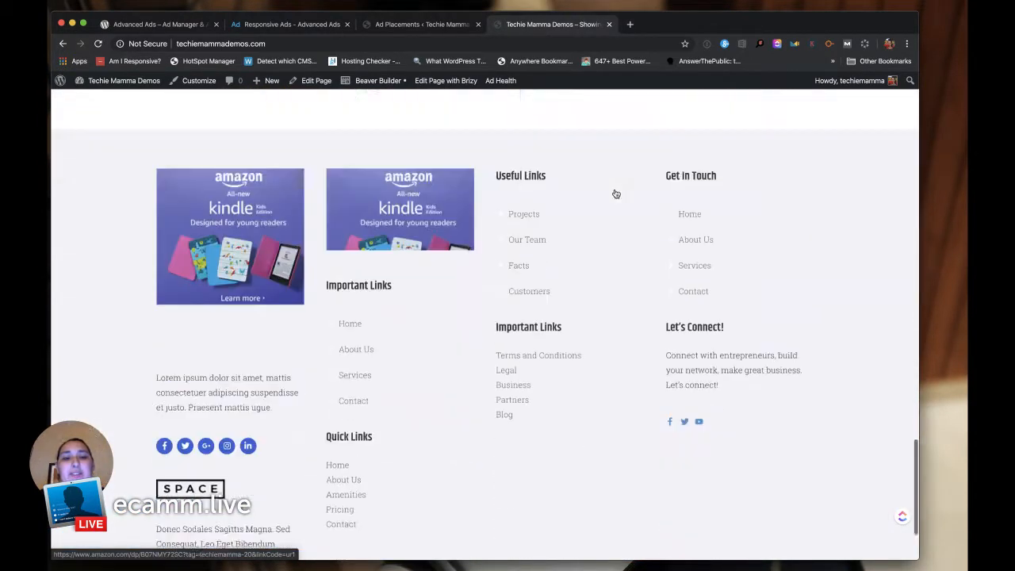
pyautogui.scroll(3, 437, 198)
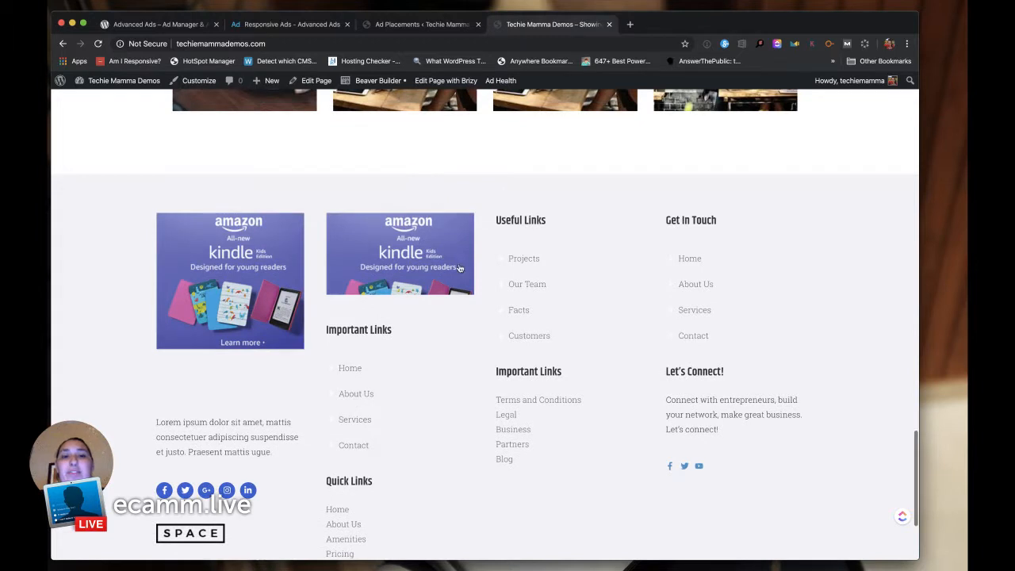
# Open the site's widget settings and expand the Advanced Ads widget in Footer Widget Area 1.
pyautogui.click(415, 26)
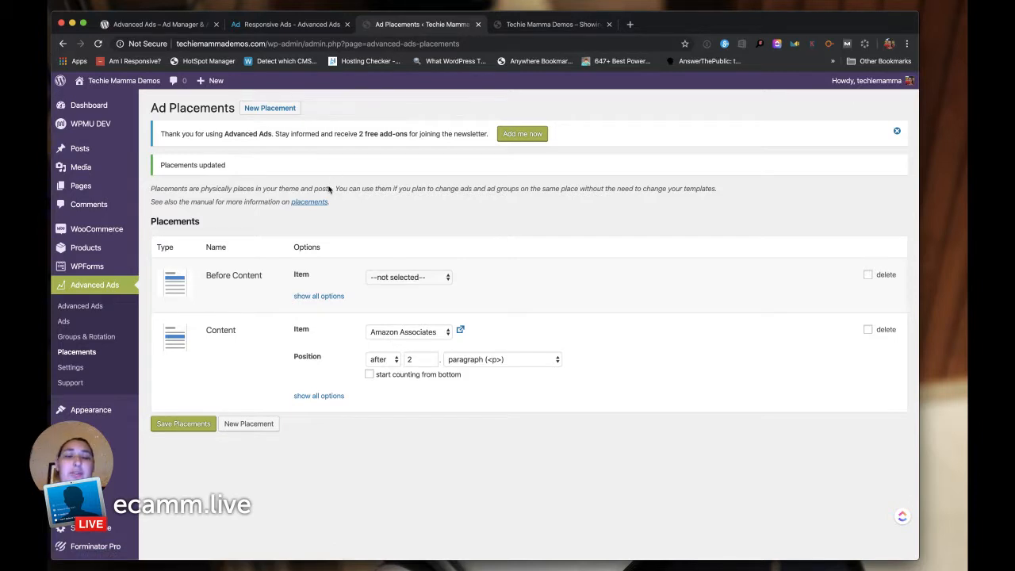
pyautogui.moveTo(91, 410)
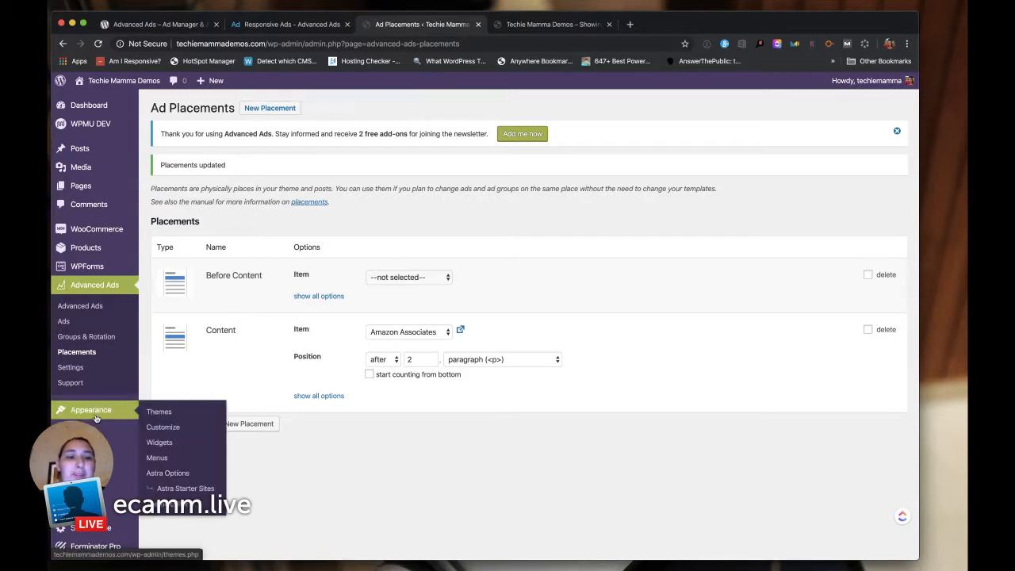
pyautogui.click(159, 444)
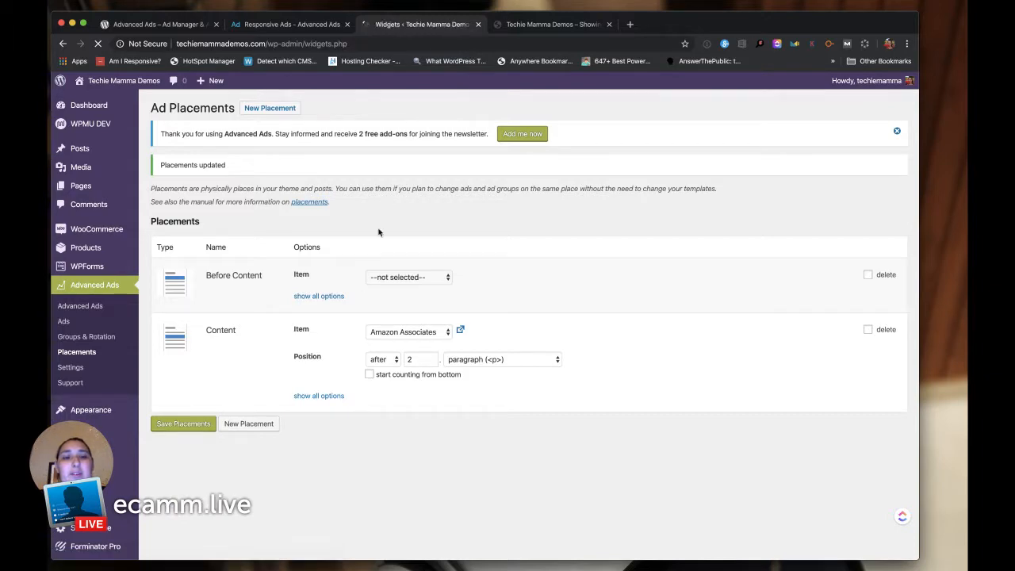
pyautogui.scroll(-10, 375, 261)
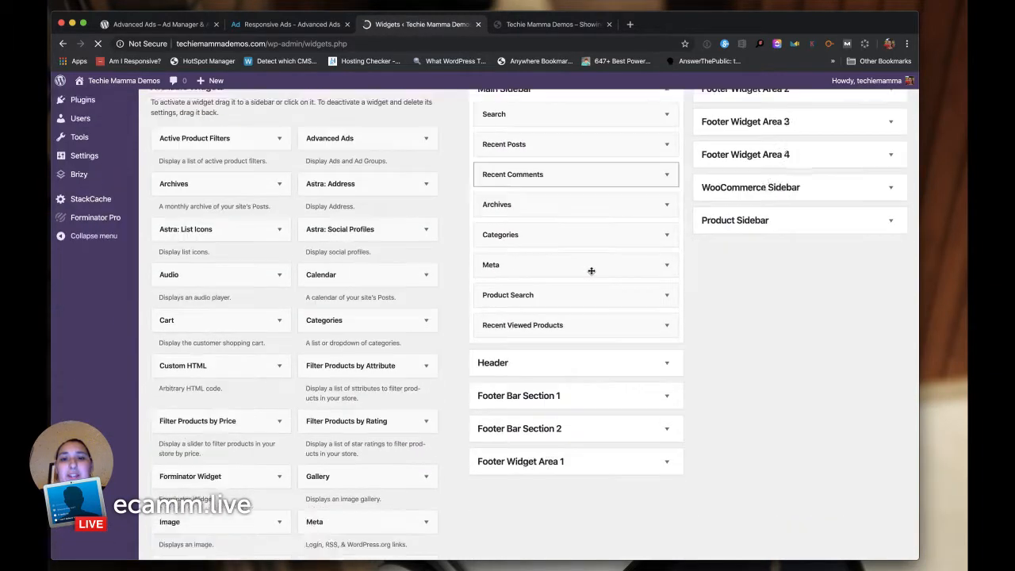
pyautogui.scroll(1, 592, 274)
pyautogui.click(667, 396)
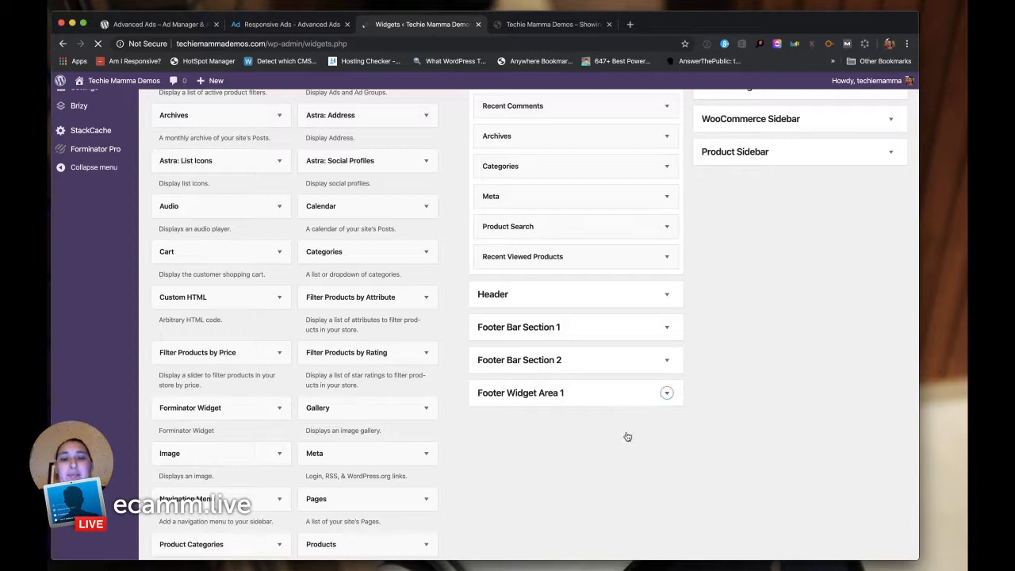
pyautogui.scroll(-1, 623, 442)
pyautogui.scroll(-2, 623, 442)
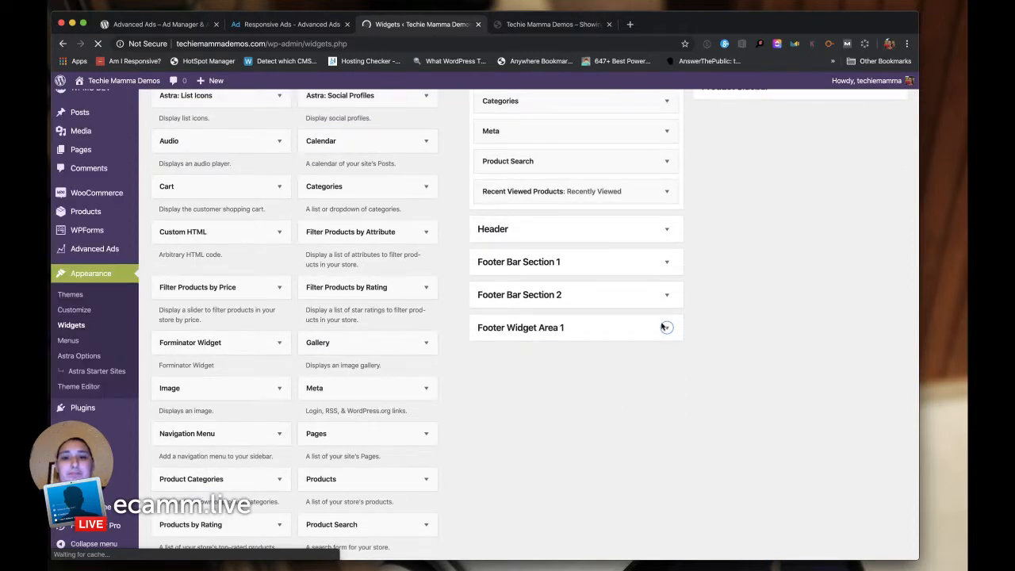
pyautogui.click(666, 328)
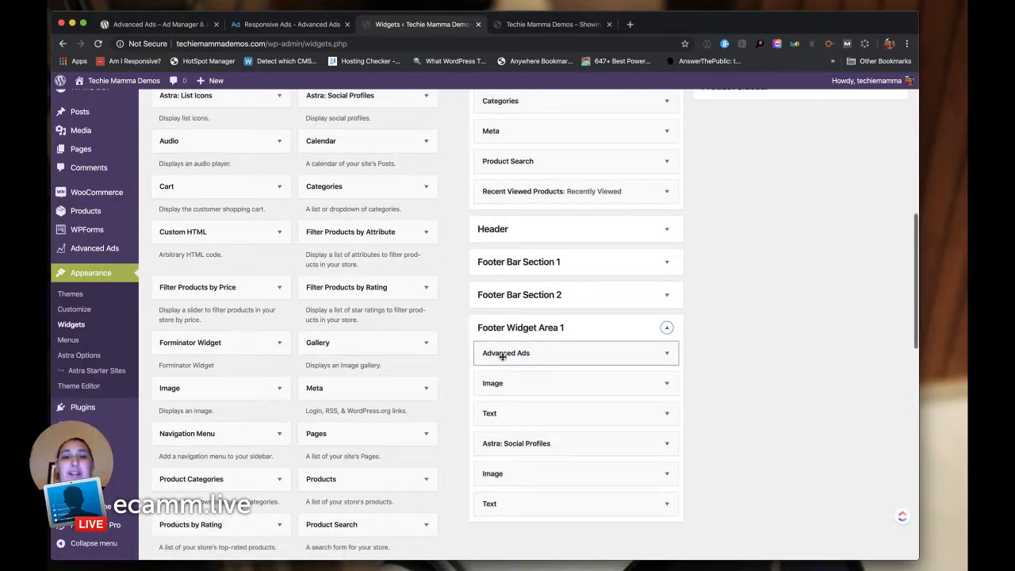
pyautogui.click(666, 353)
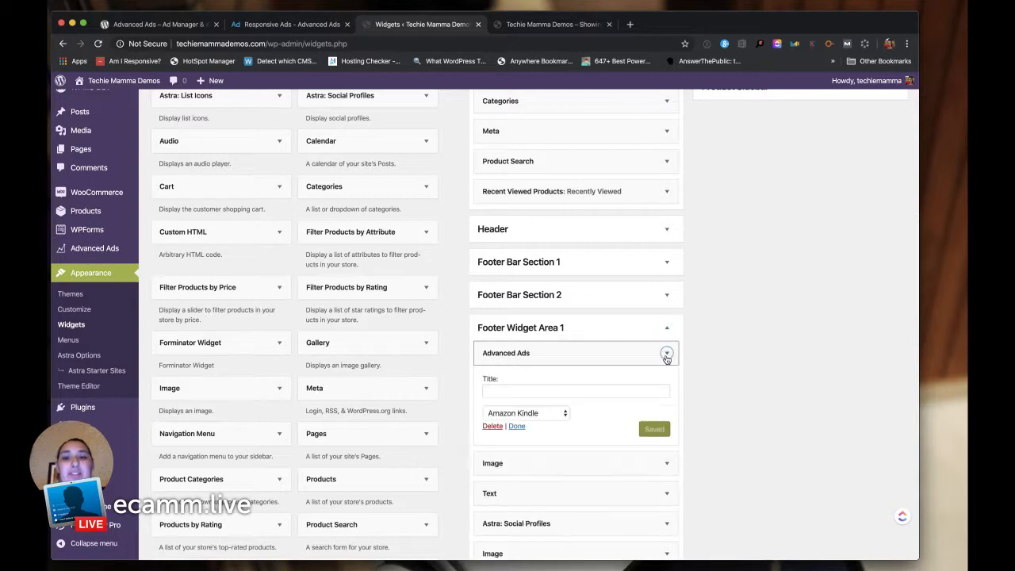
# Set the Footer Widget Area 1 Advanced Ads widget to the AppSumo ad and save it.
pyautogui.scroll(-4, 713, 372)
pyautogui.click(557, 292)
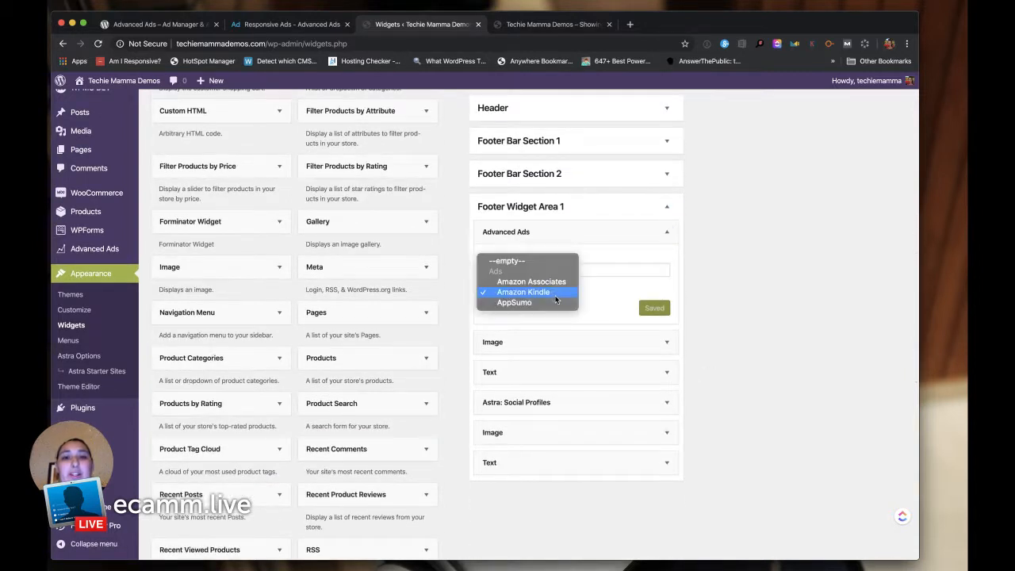
pyautogui.click(555, 302)
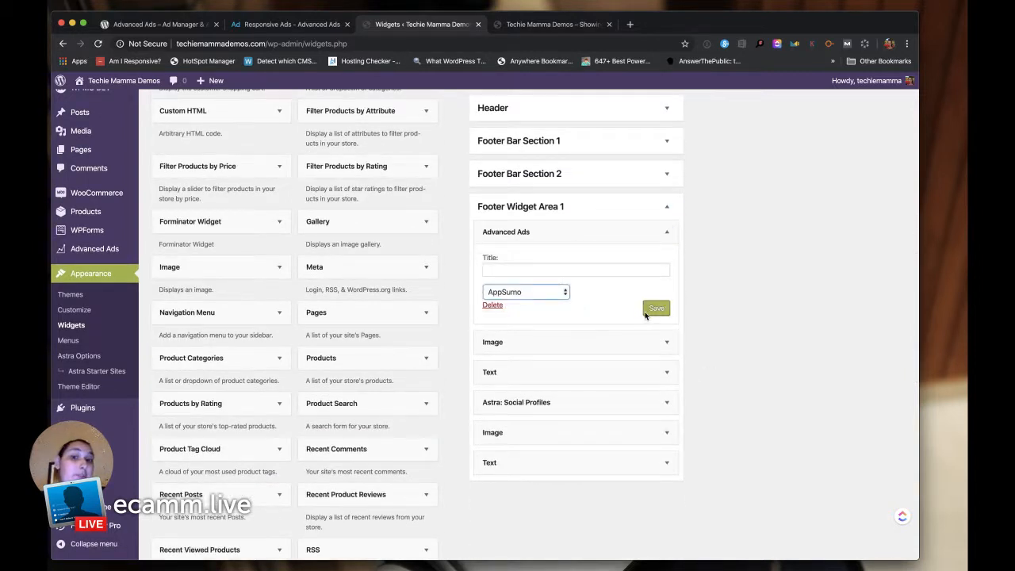
pyautogui.click(657, 309)
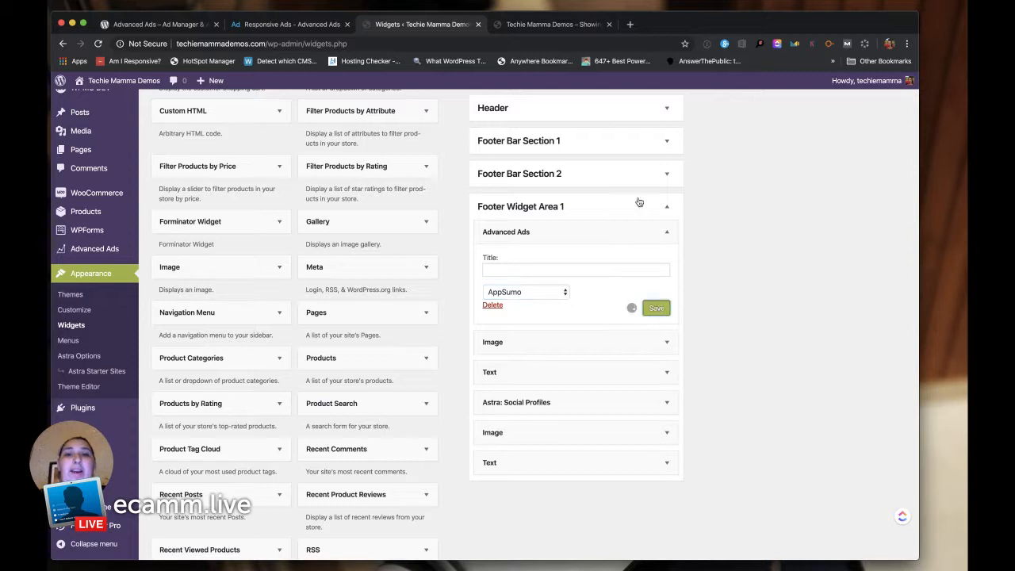
# Reload the live home page and check the ads in its footer.
pyautogui.click(558, 30)
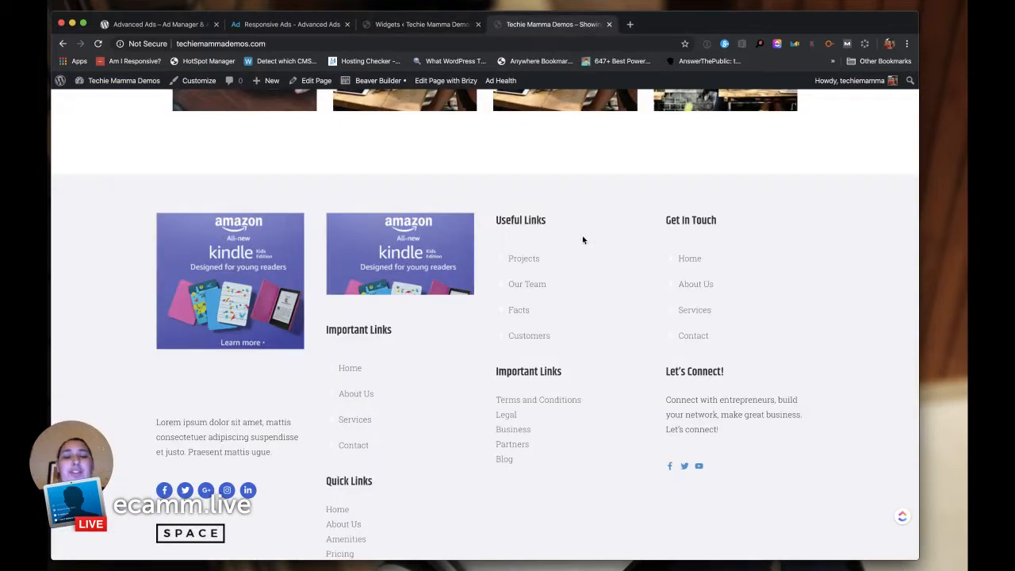
pyautogui.press('super+r')
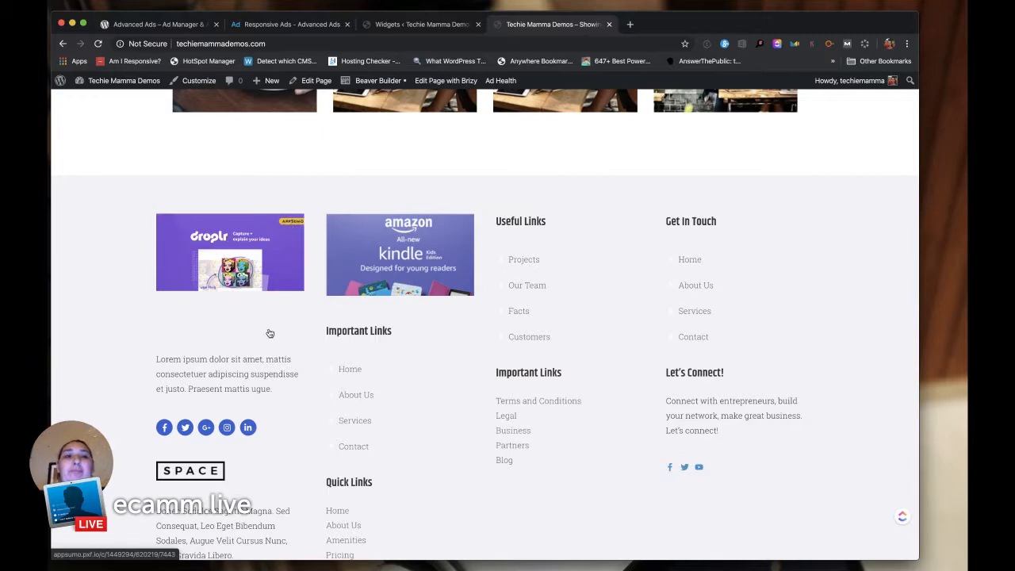
pyautogui.scroll(-1, 243, 295)
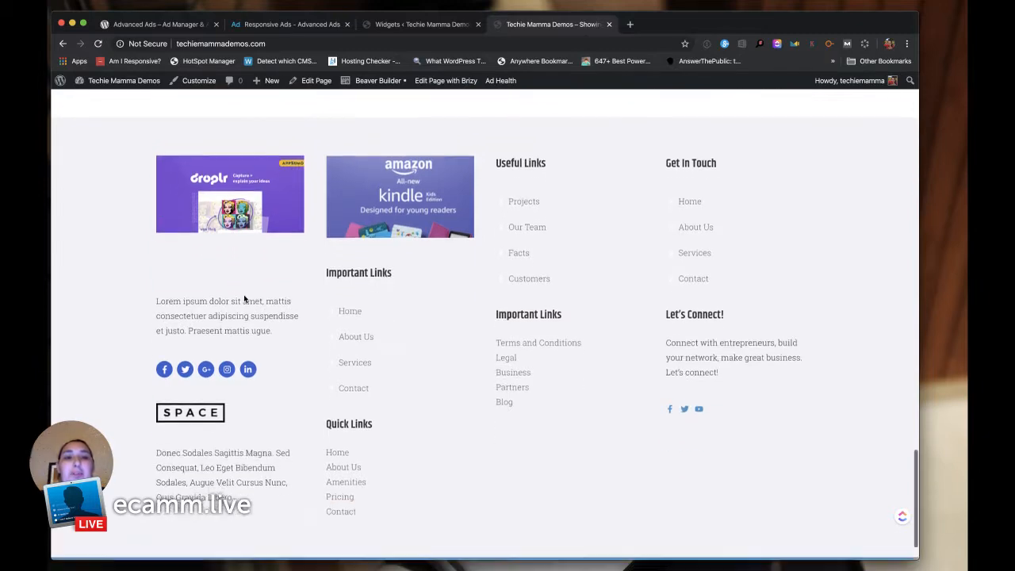
pyautogui.scroll(1, 244, 294)
# Open the first Text widget in Footer Widget Area 2 on the Widgets page and examine its ad shortcode.
pyautogui.click(428, 25)
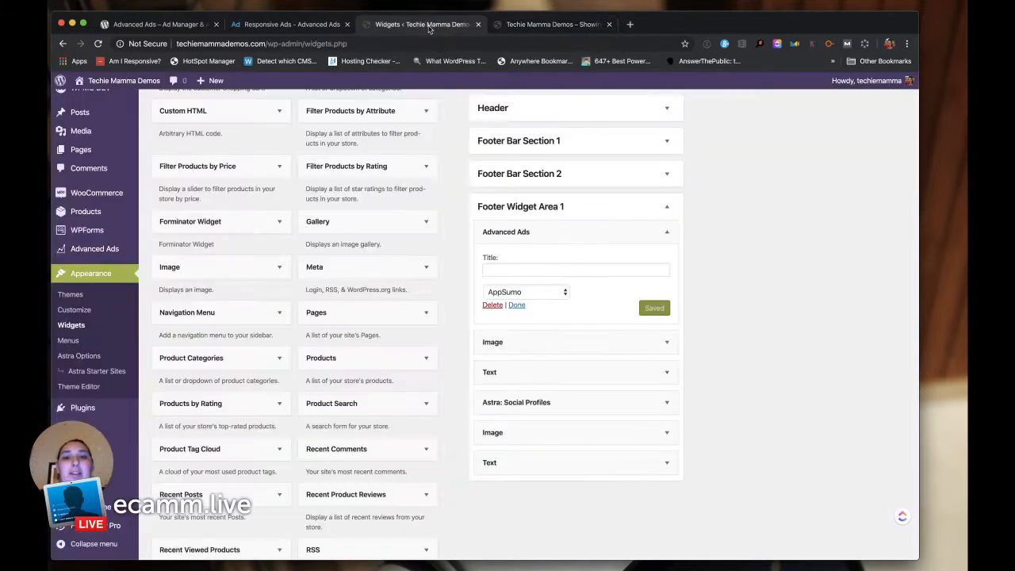
pyautogui.scroll(5, 596, 293)
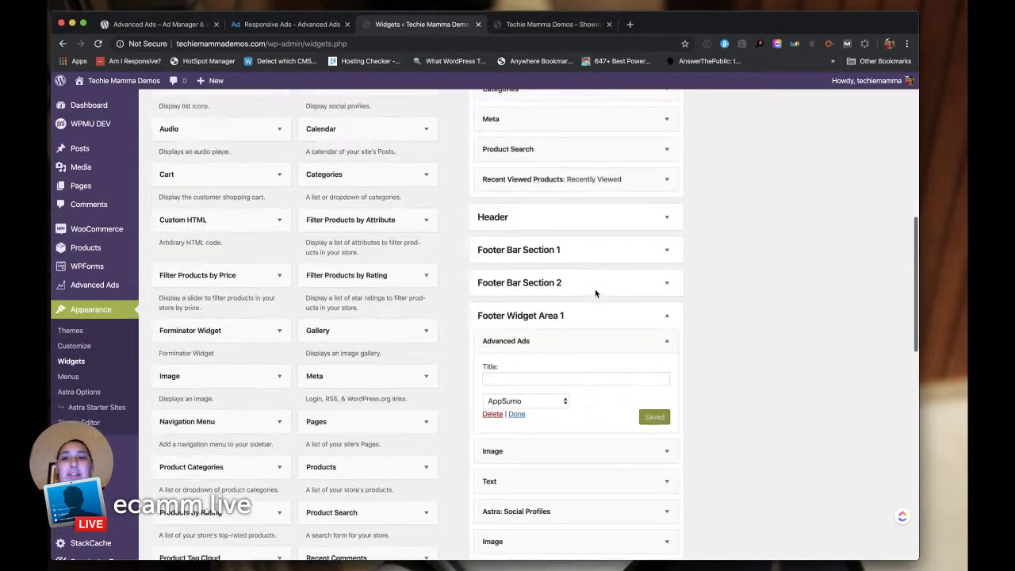
pyautogui.scroll(-8, 595, 292)
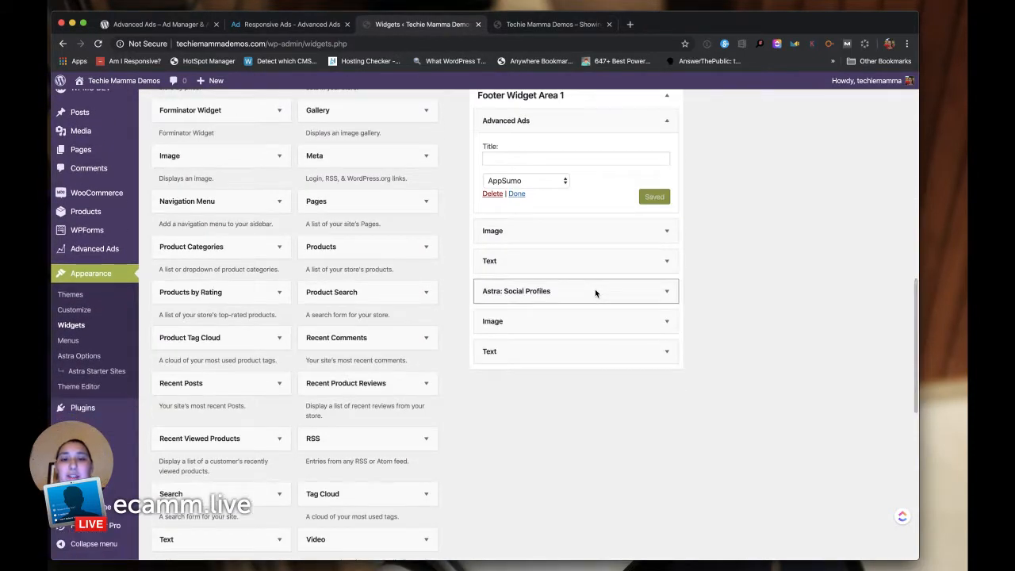
pyautogui.scroll(9, 594, 289)
pyautogui.click(890, 184)
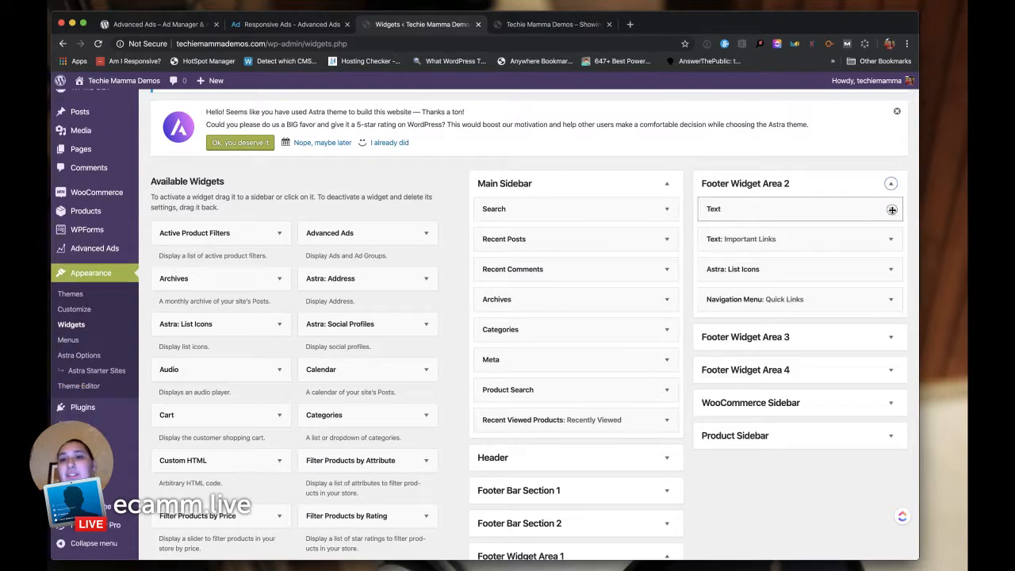
pyautogui.click(889, 211)
pyautogui.click(764, 318)
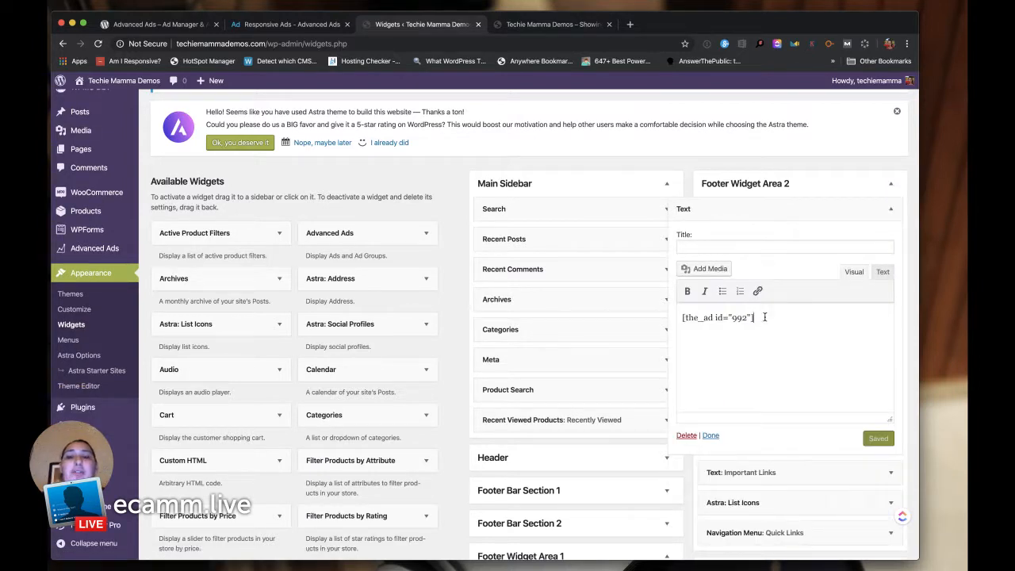
pyautogui.moveTo(765, 318); pyautogui.dragTo(672, 320)
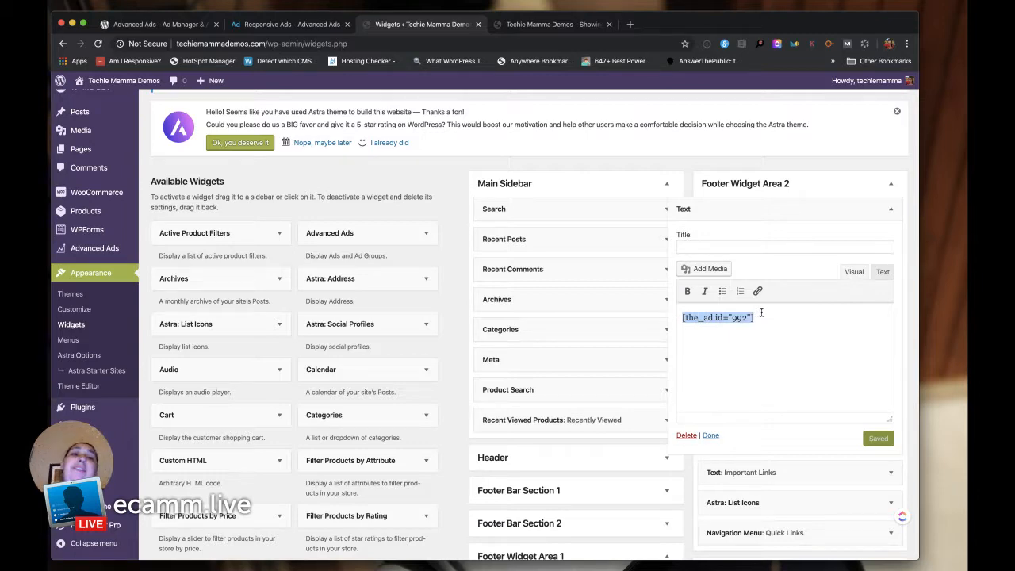
pyautogui.scroll(-1, 761, 312)
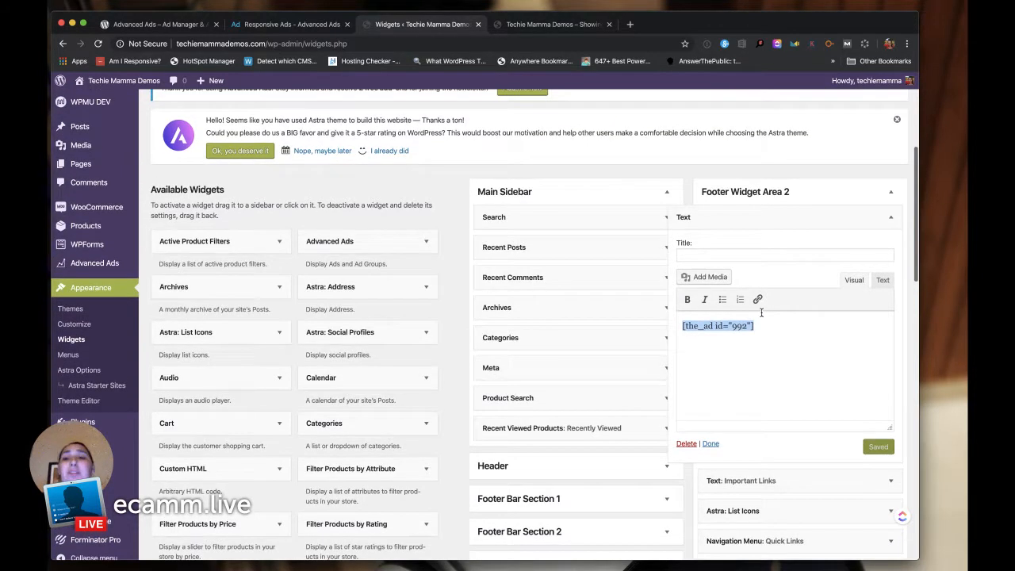
pyautogui.scroll(1, 762, 312)
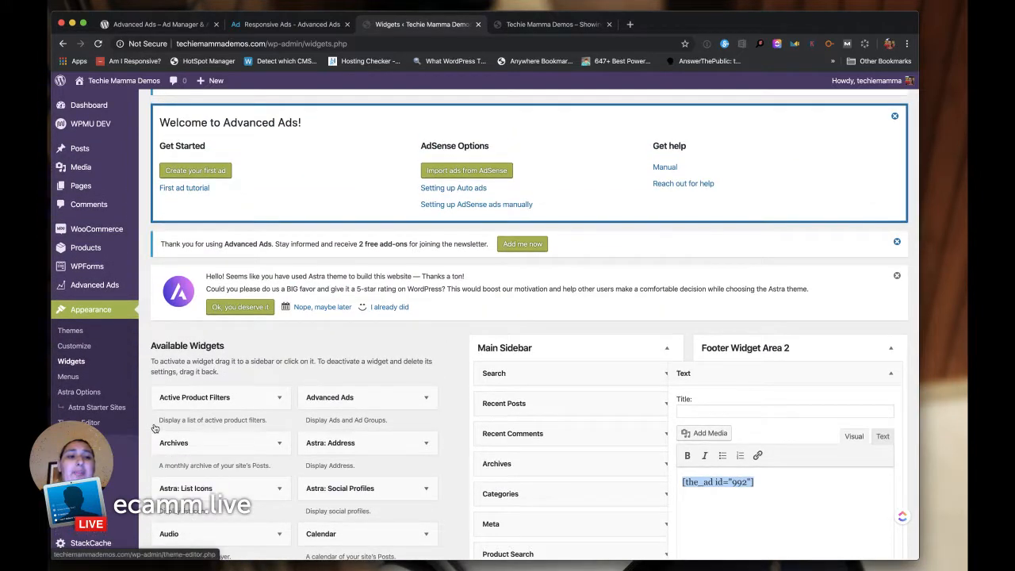
# Review the available add-ons and the newsletter's free add-on offer on the Advanced Ads dashboard.
pyautogui.click(104, 287)
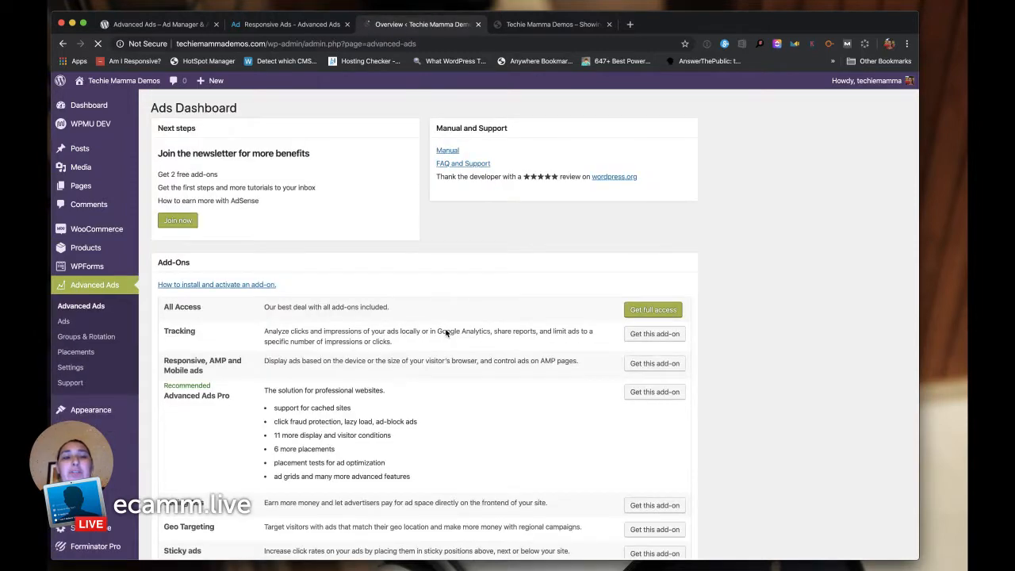
pyautogui.scroll(-4, 446, 333)
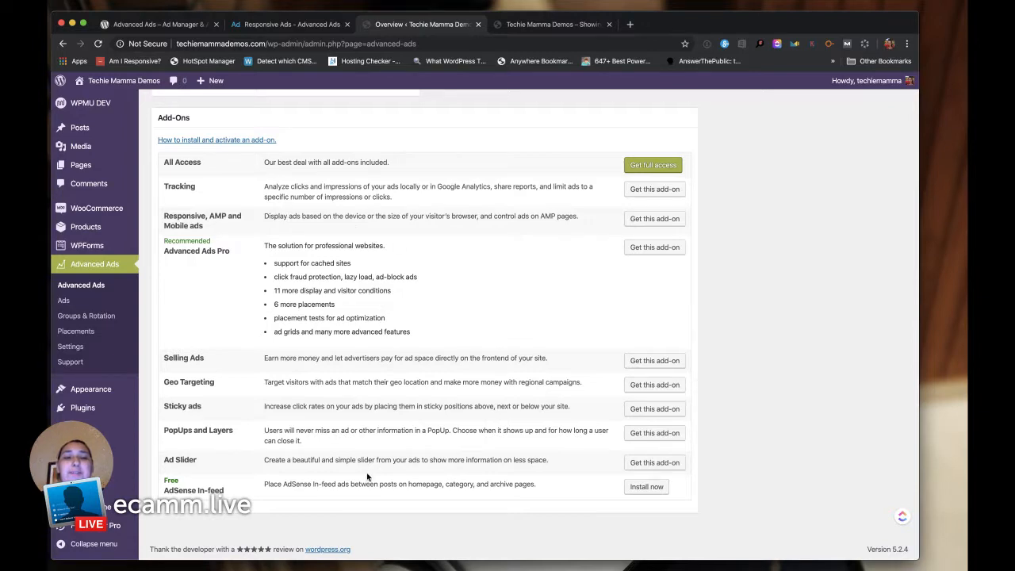
pyautogui.scroll(3, 367, 476)
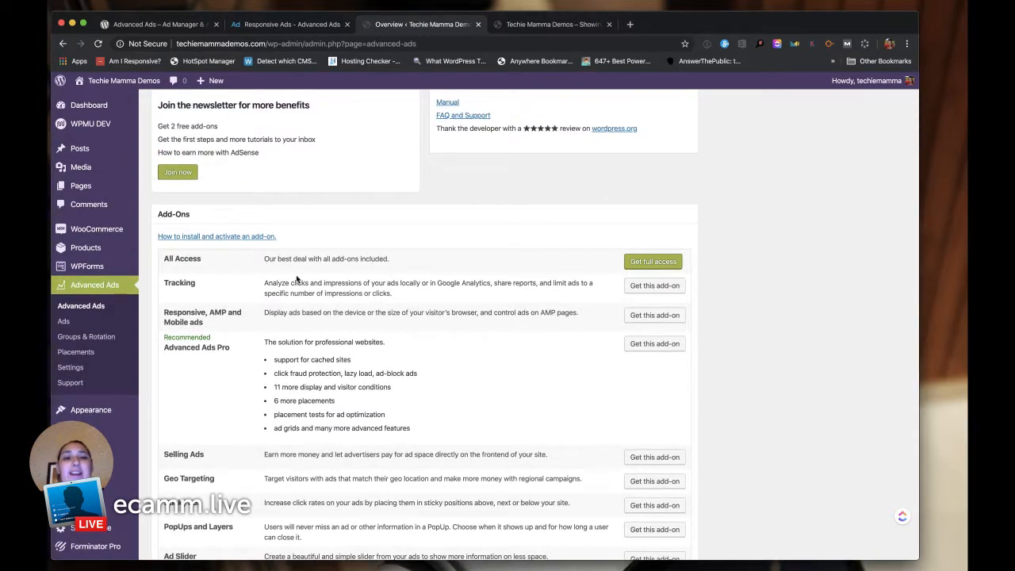
pyautogui.scroll(-3, 381, 377)
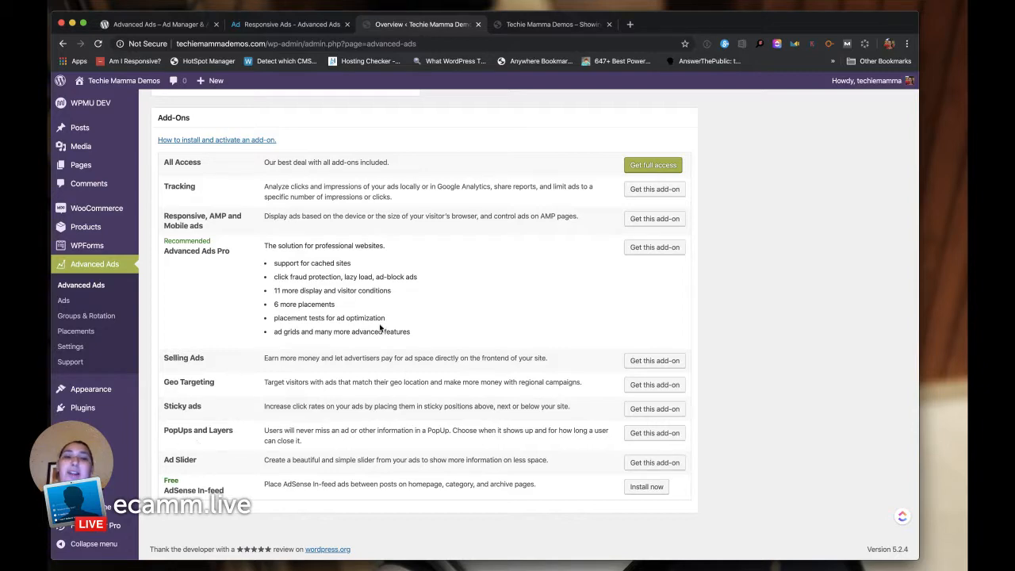
pyautogui.scroll(5, 380, 327)
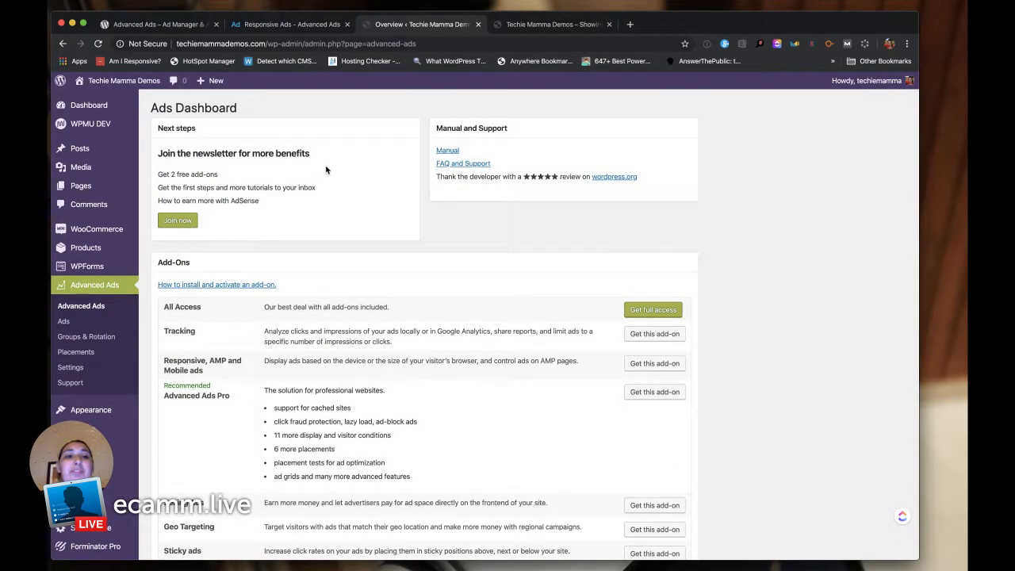
pyautogui.moveTo(163, 176); pyautogui.dragTo(224, 178)
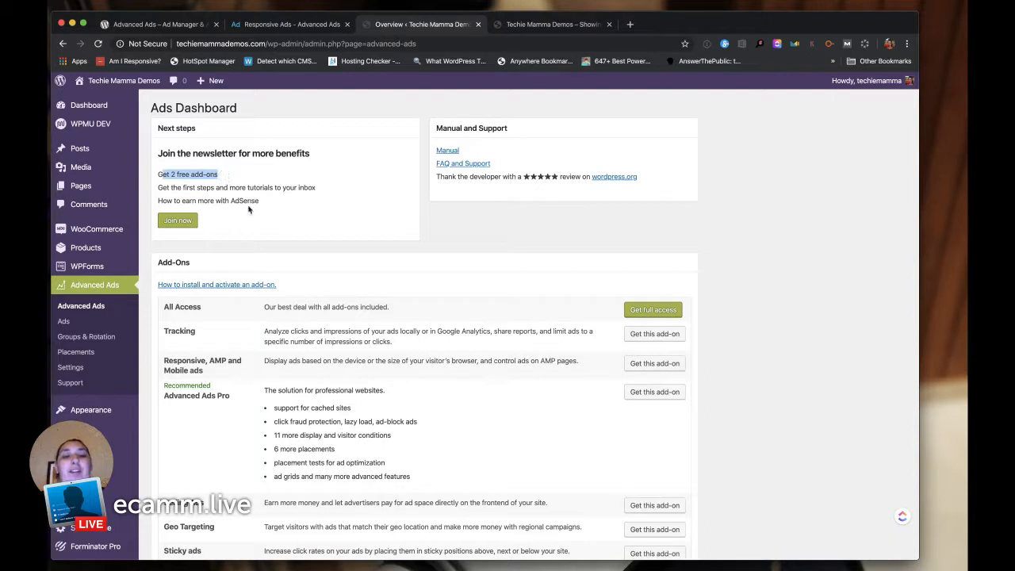
pyautogui.click(383, 361)
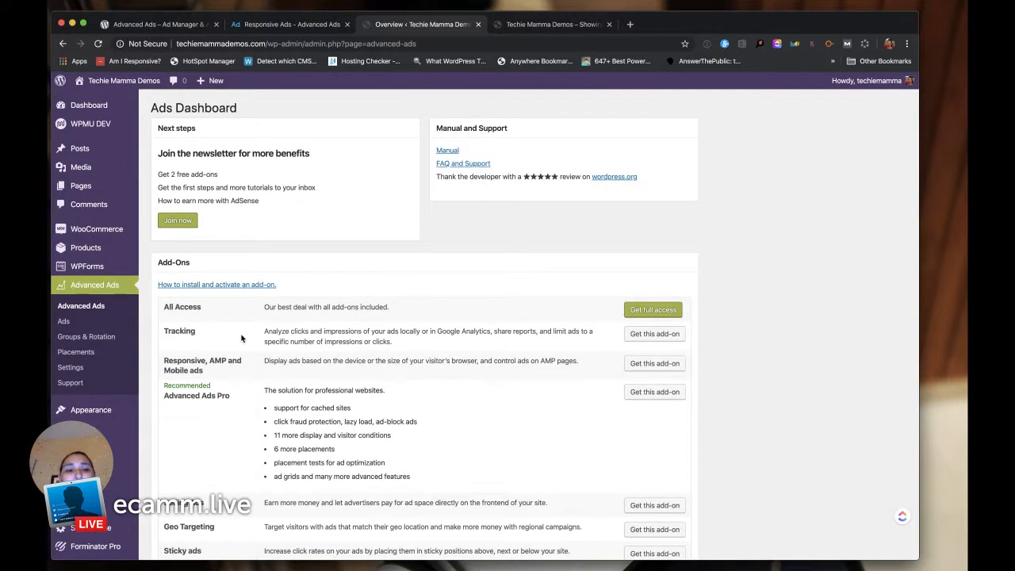
# Open the AdSense section of the Advanced Ads settings, preview the AdSense account connection, and close it without signing in.
pyautogui.click(63, 322)
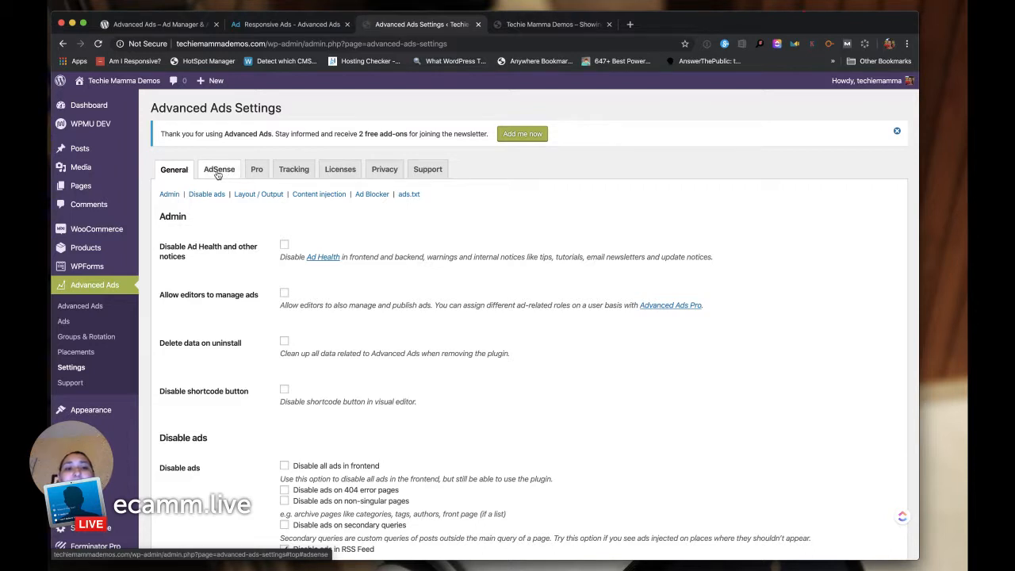
pyautogui.click(217, 171)
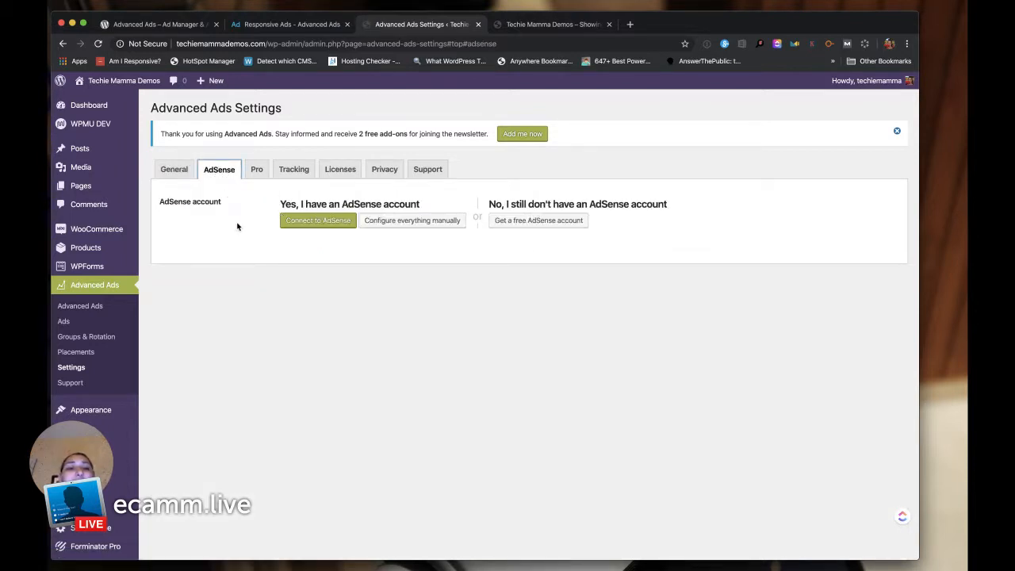
pyautogui.click(312, 222)
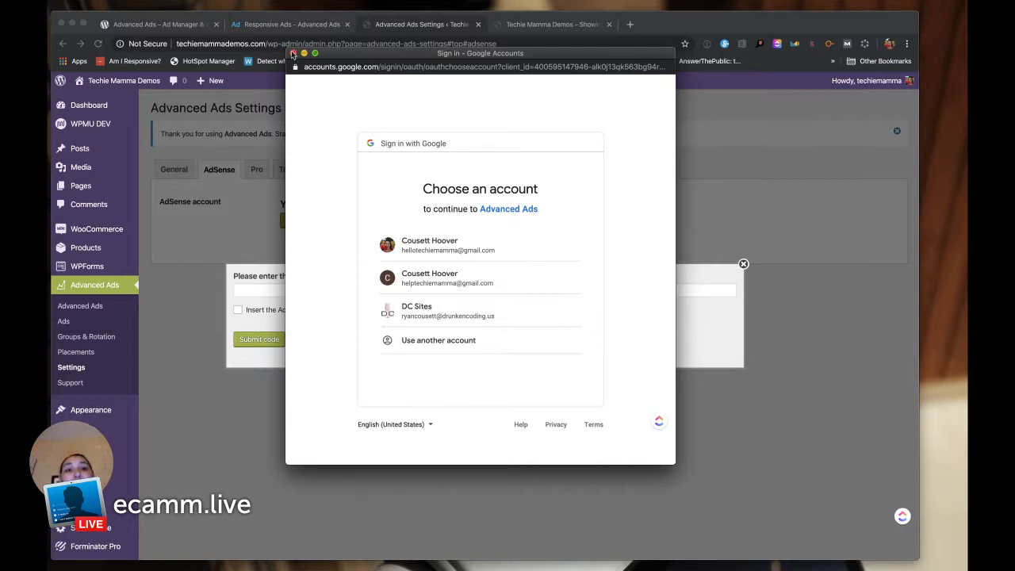
pyautogui.click(293, 53)
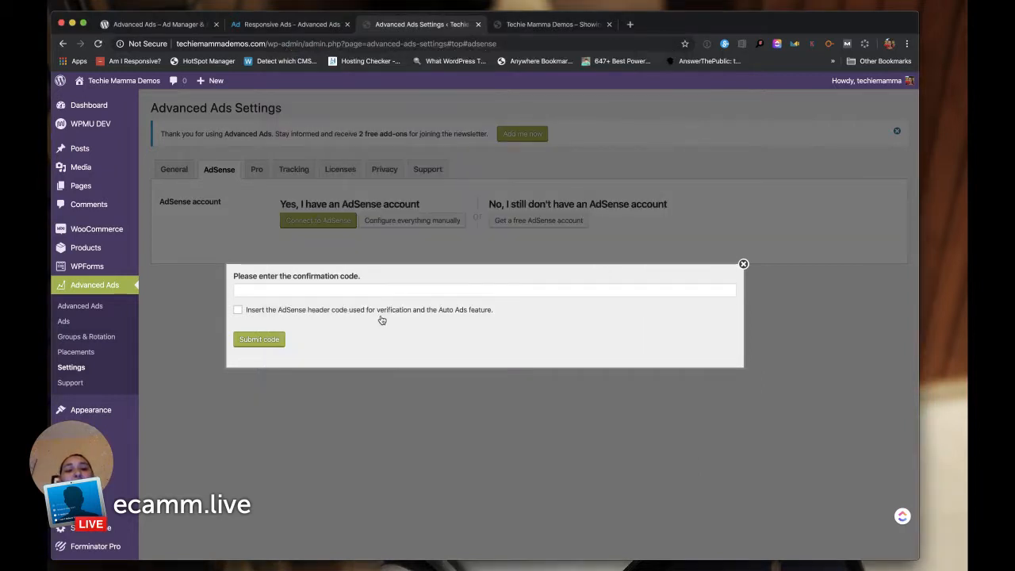
pyautogui.click(743, 265)
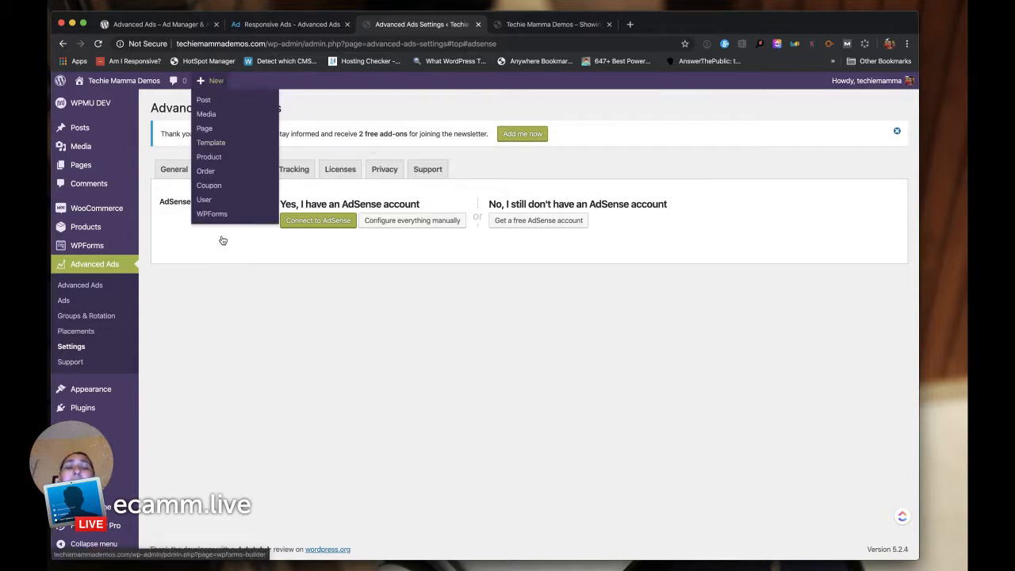
pyautogui.scroll(-1, 208, 325)
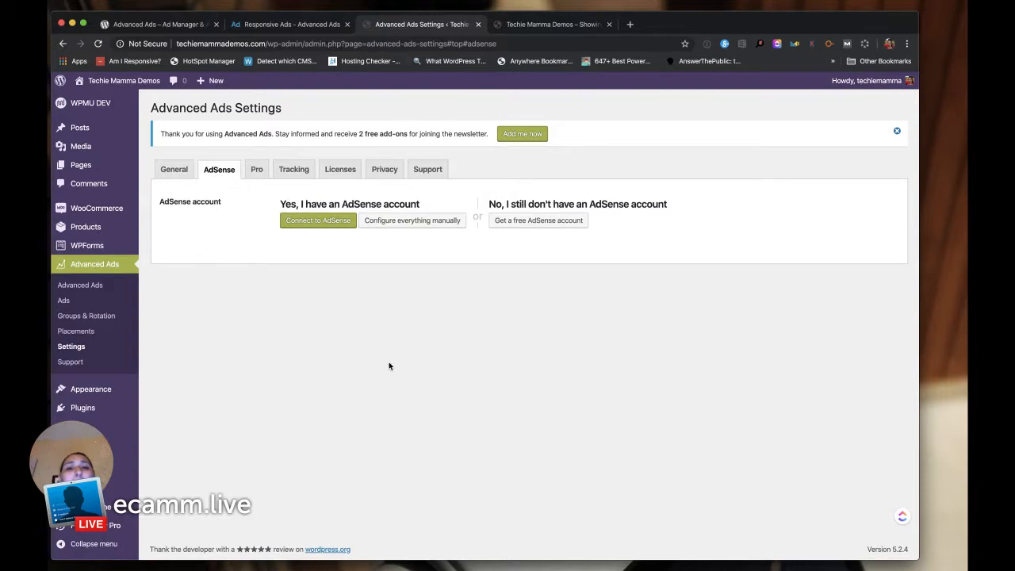
pyautogui.moveTo(218, 93)
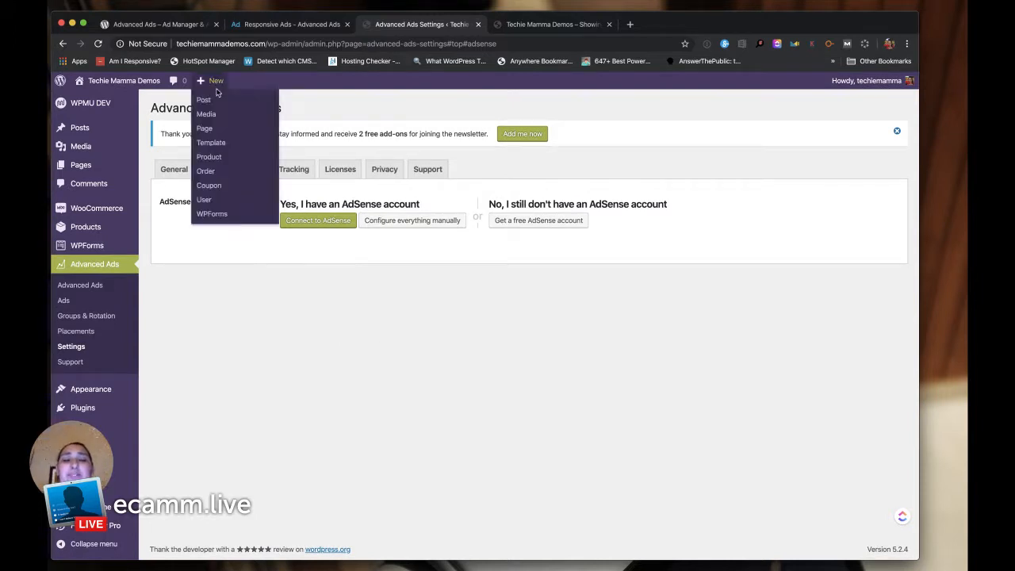
pyautogui.click(413, 311)
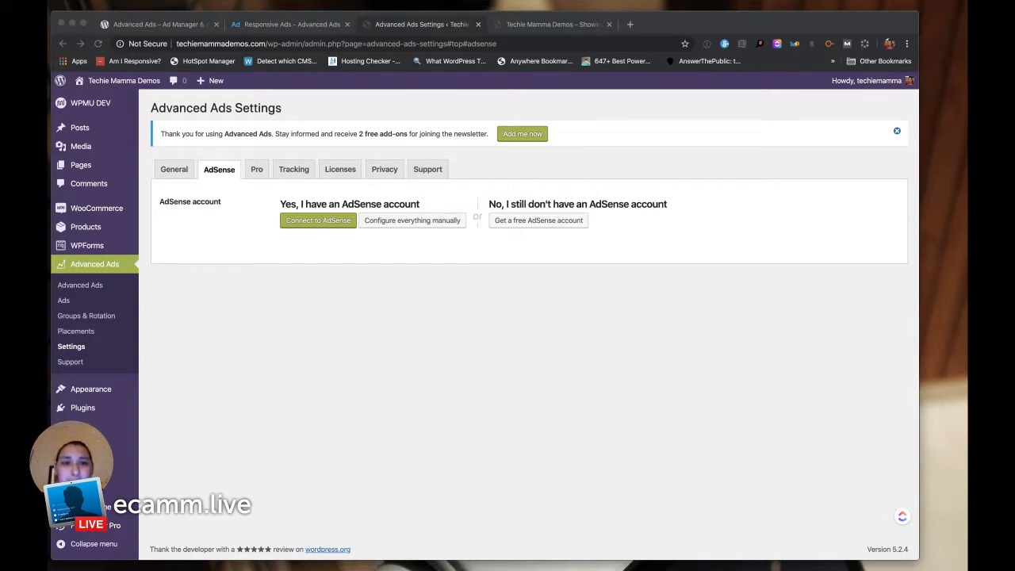